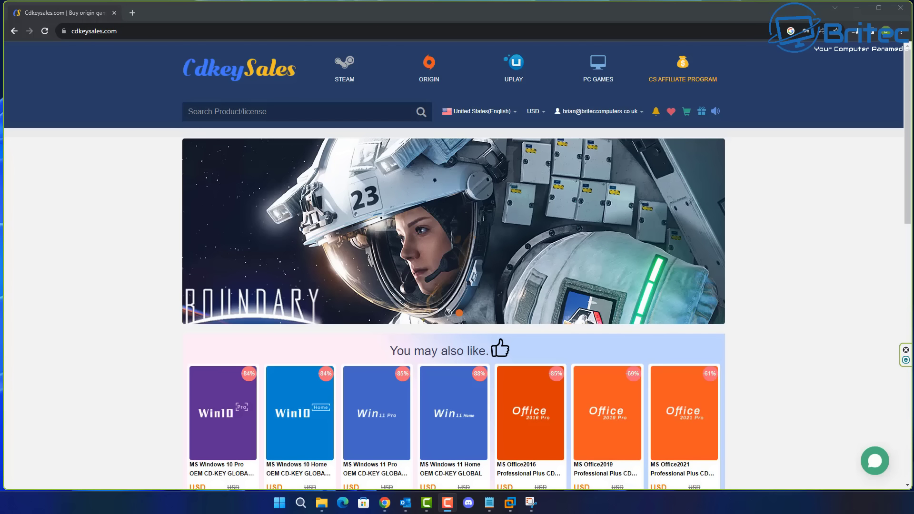
Open the MS Windows 10 Pro OEM CD-KEY GLOBAL product page and proceed to buy one key.
scroll(397, 397, down, 1)
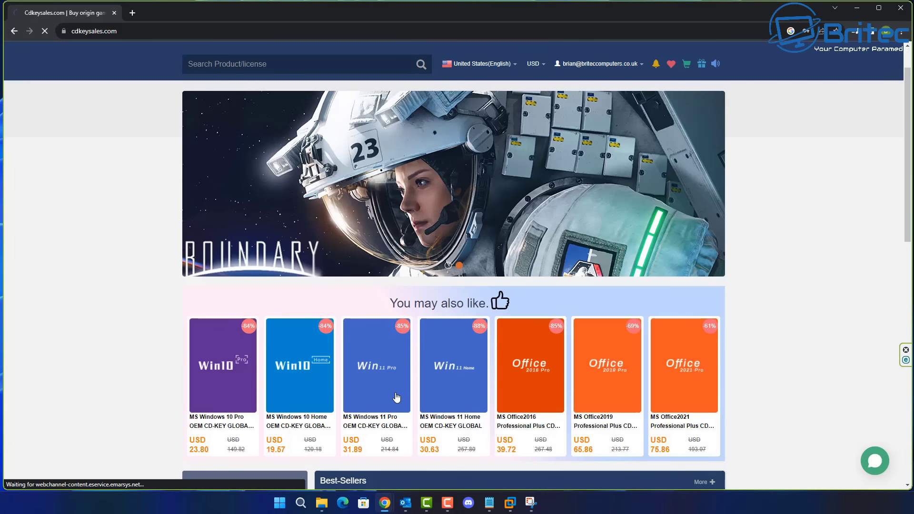
click(397, 397)
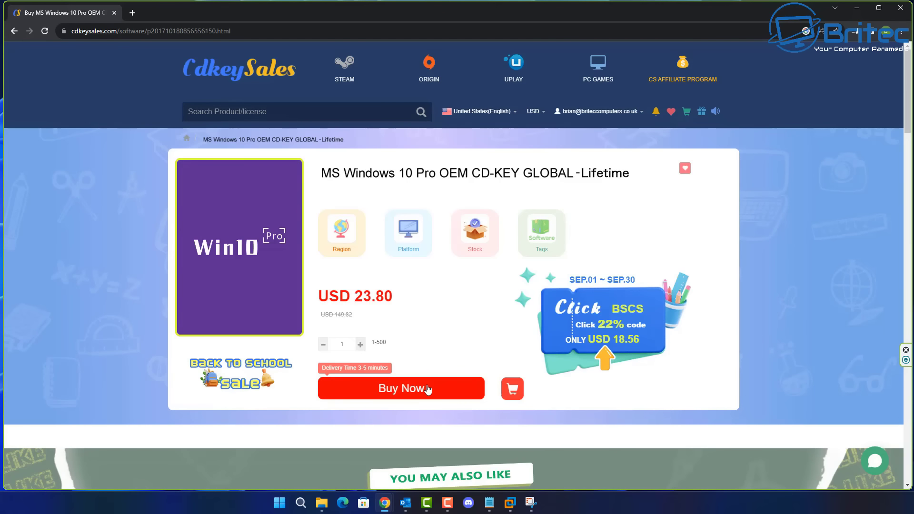
click(411, 388)
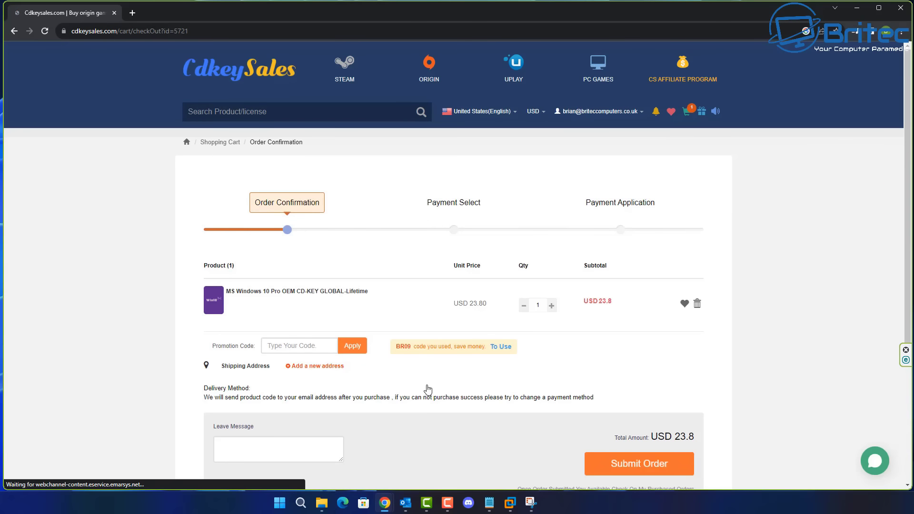
Apply promotion code BR09 to the Windows 10 Pro order.
click(312, 352)
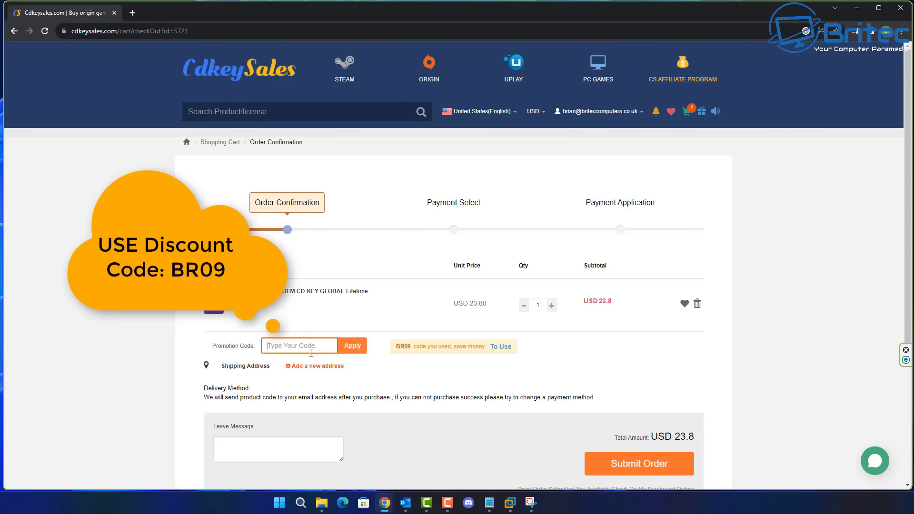
text(BR09)
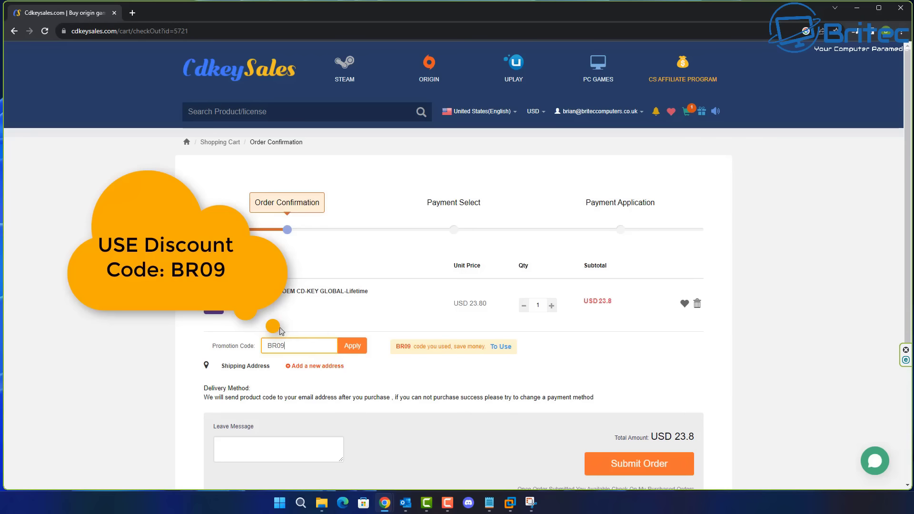
click(354, 351)
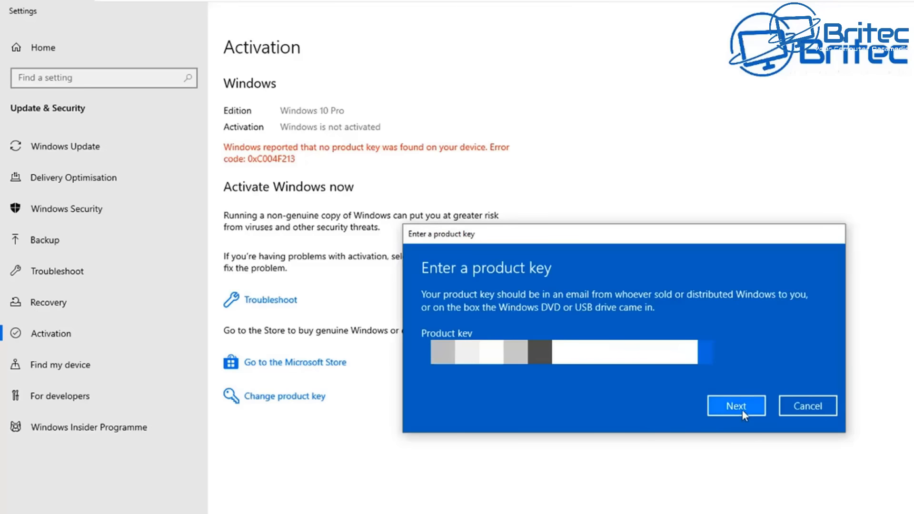
Submit the entered product key and activate Windows.
click(742, 411)
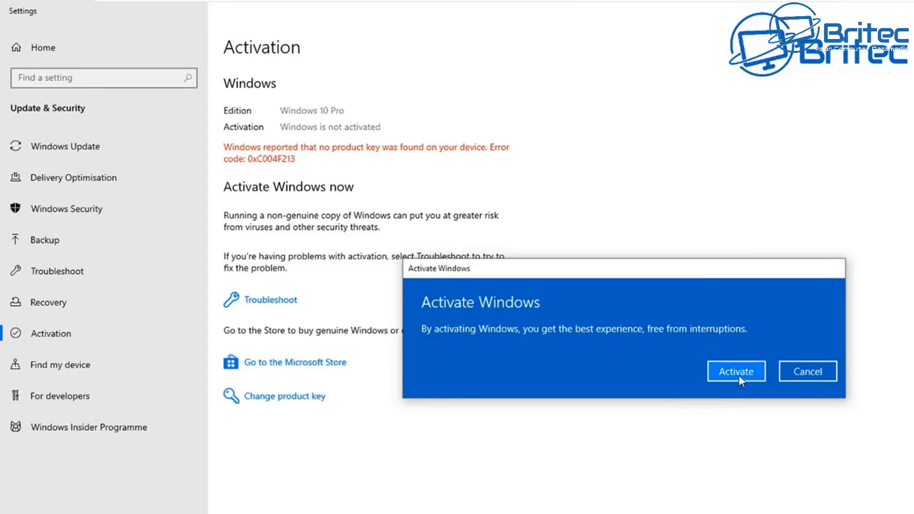
click(739, 375)
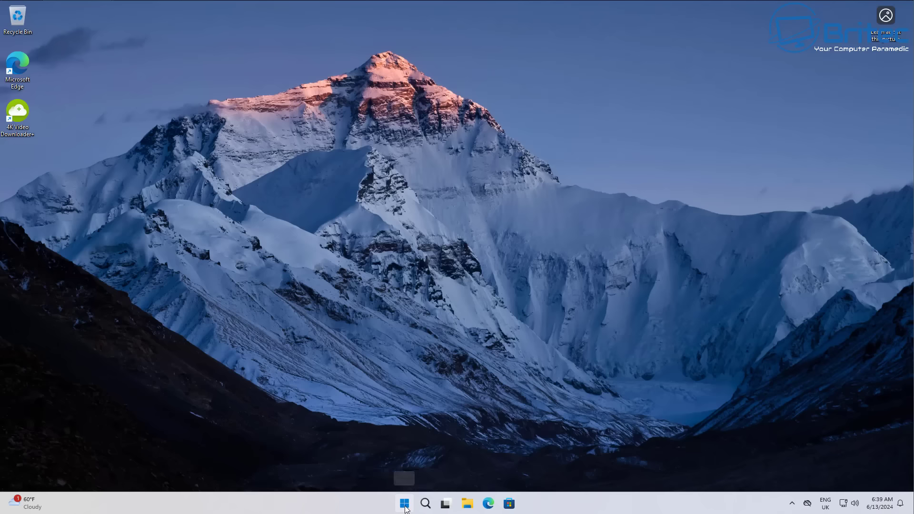
Search Windows for regedit, open Registry Editor and allow it to make changes to the device.
click(405, 503)
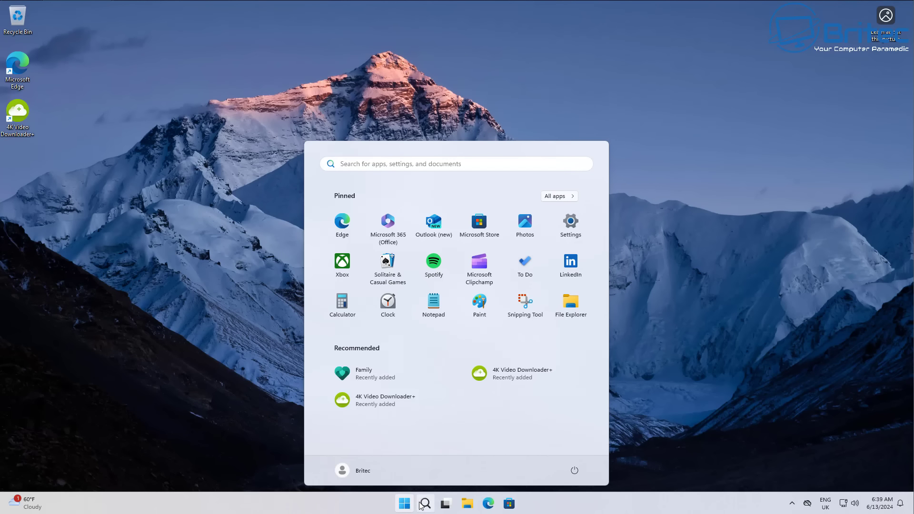
click(421, 506)
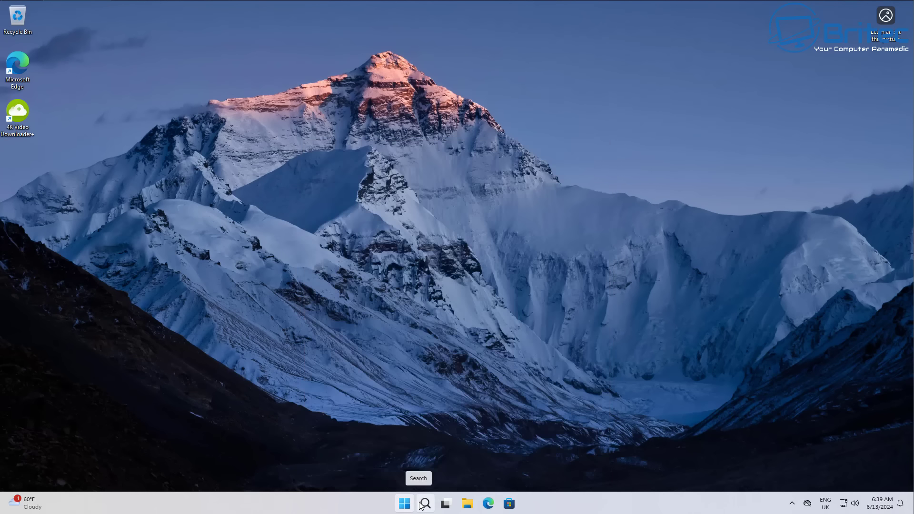
text(regedit)
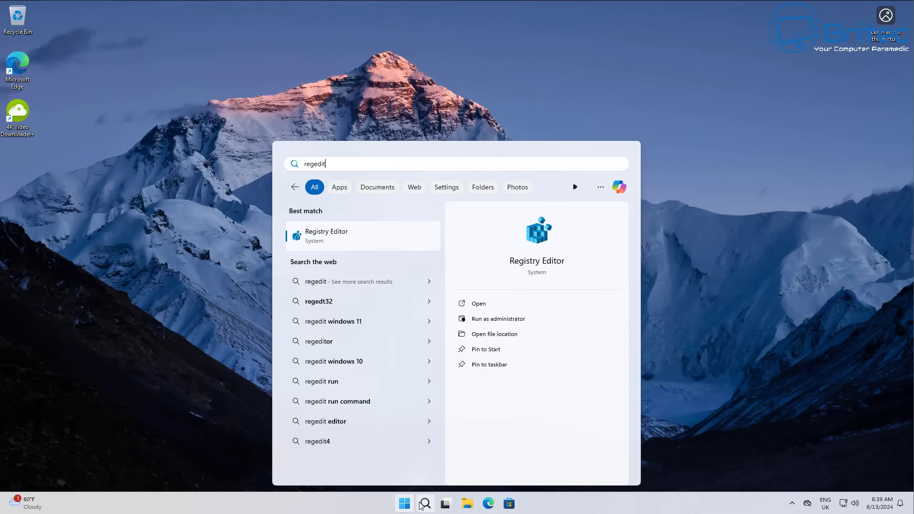
click(370, 243)
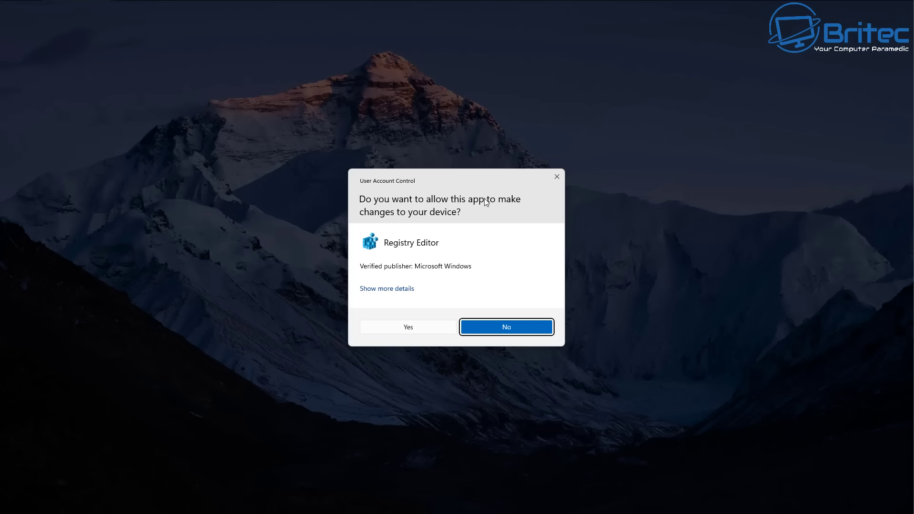
click(465, 323)
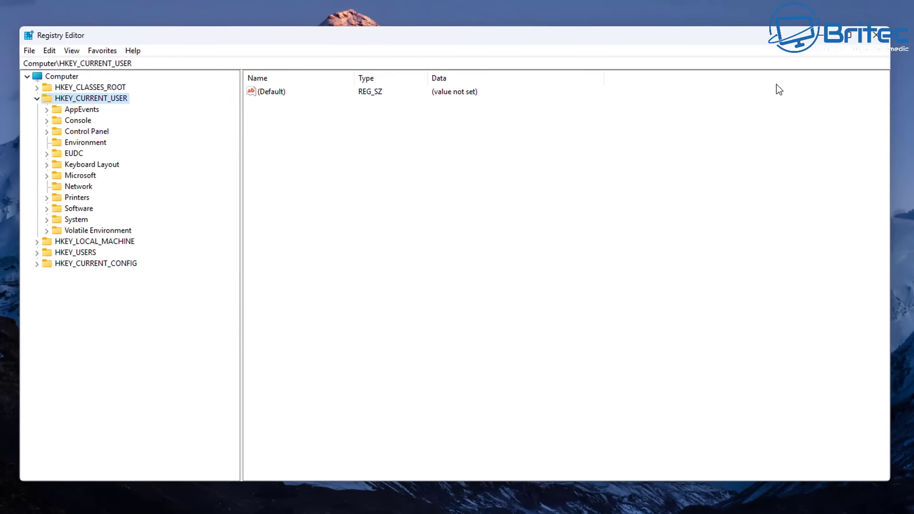
Collapse the HKEY_CURRENT_USER branch and select the Computer root of the registry tree.
click(39, 99)
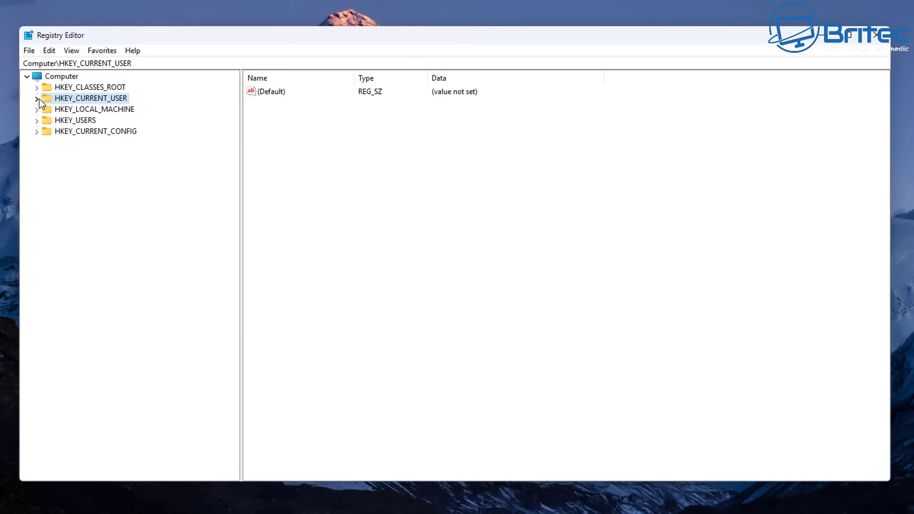
click(299, 296)
click(65, 77)
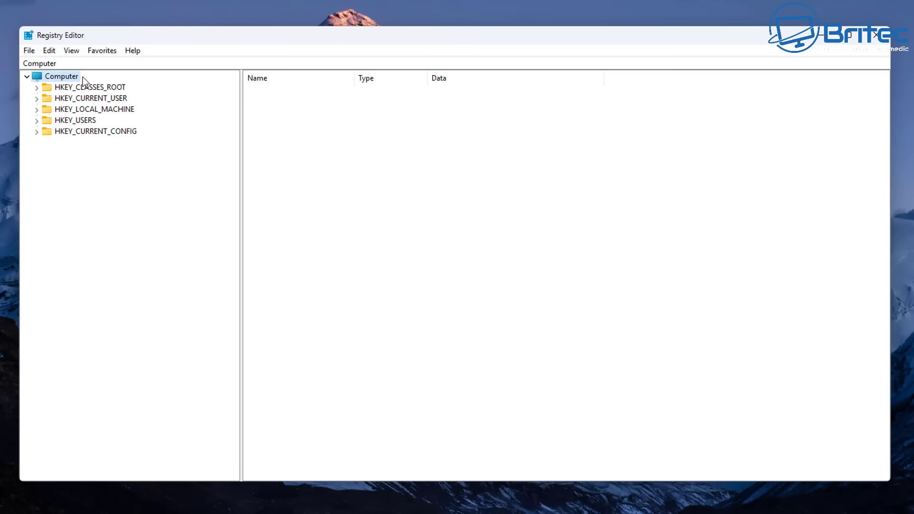
Expand the registry tree down to HKEY_CURRENT_USER\Software\Policies\Microsoft\Windows and select the Windows key.
click(95, 100)
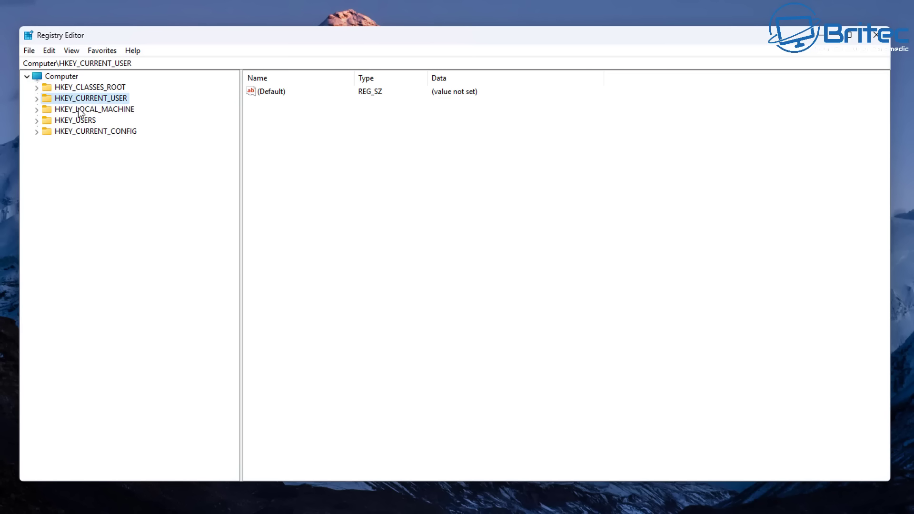
click(37, 100)
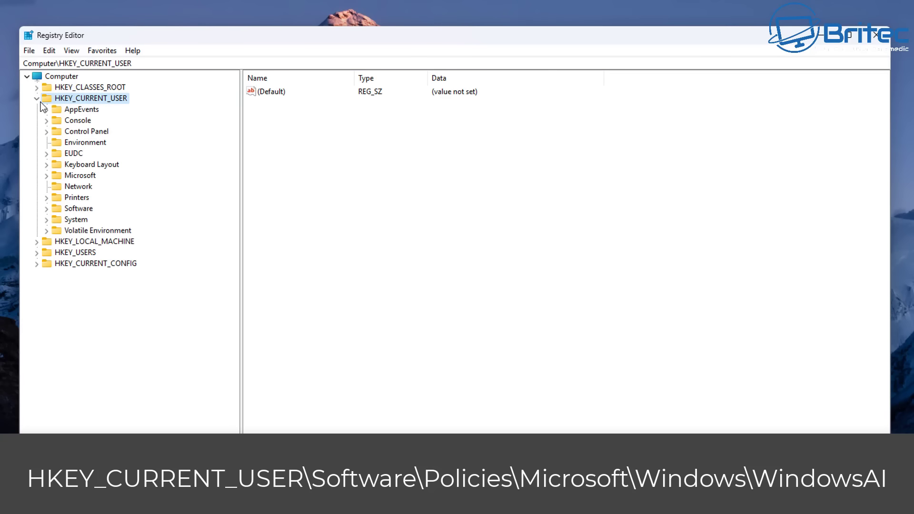
click(85, 209)
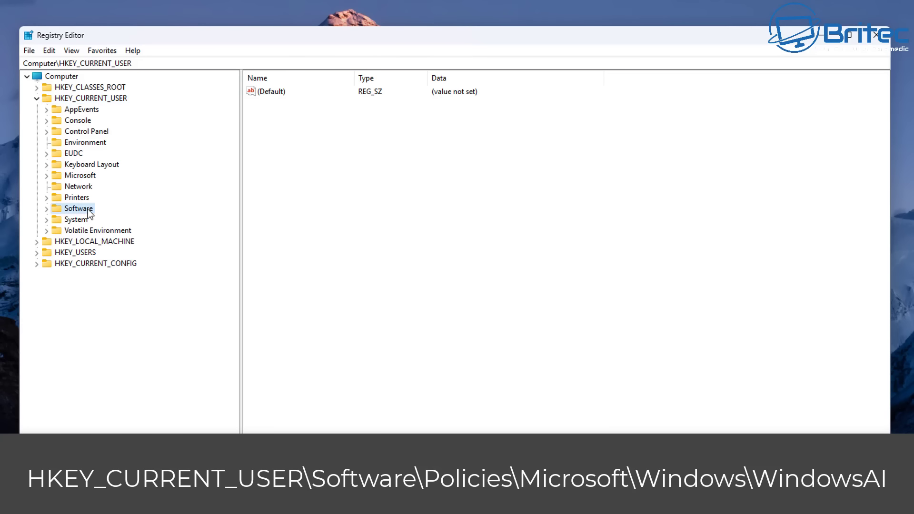
click(46, 208)
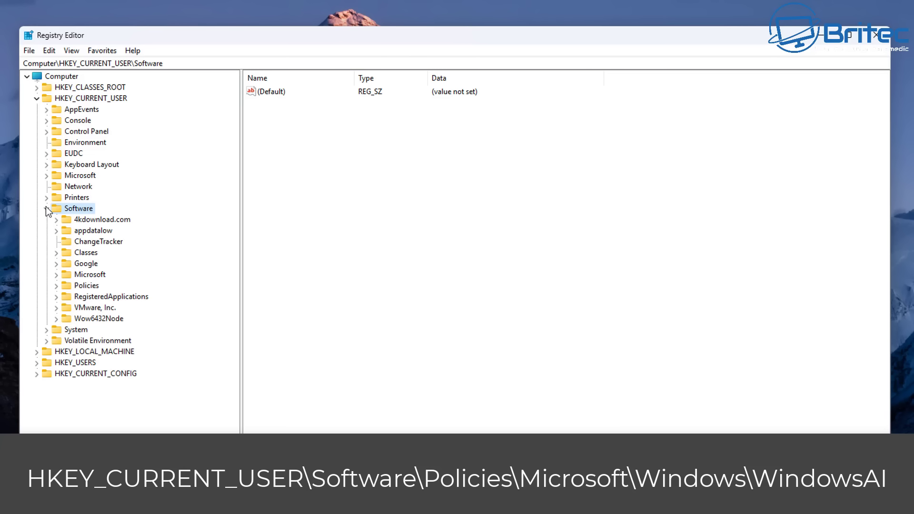
click(87, 286)
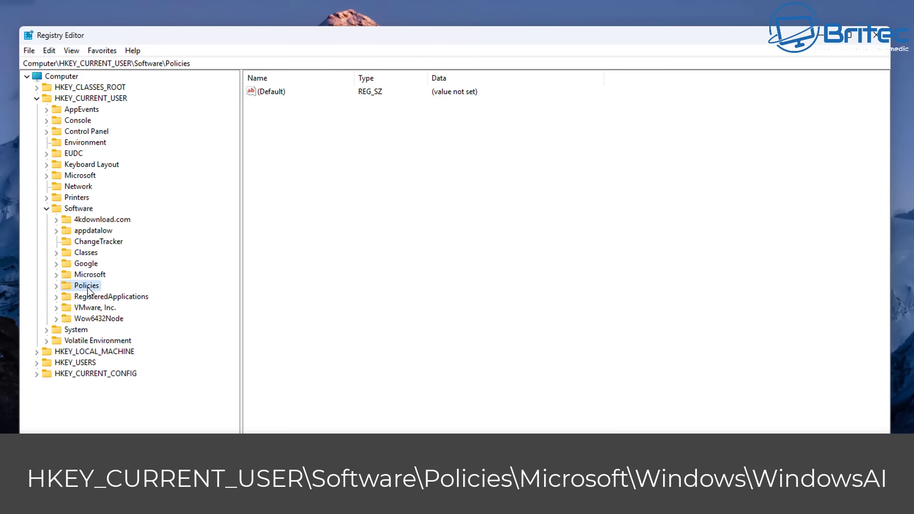
click(55, 287)
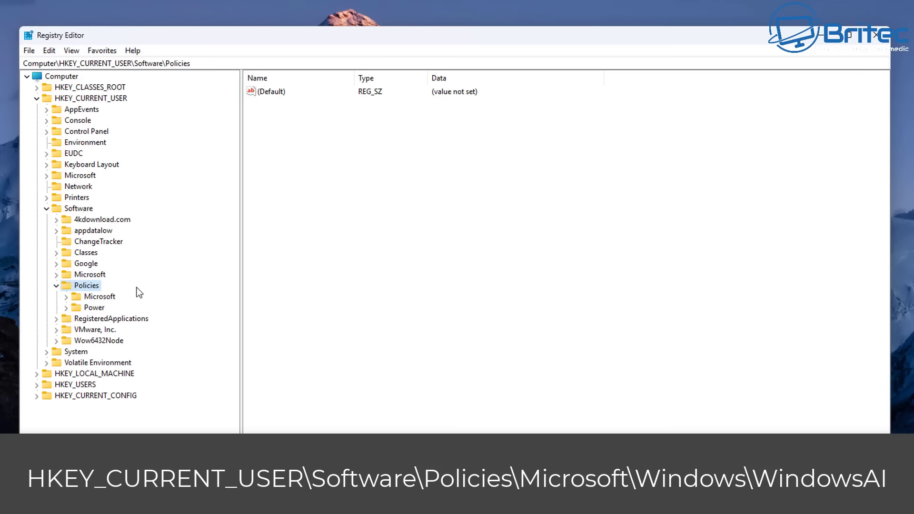
click(98, 297)
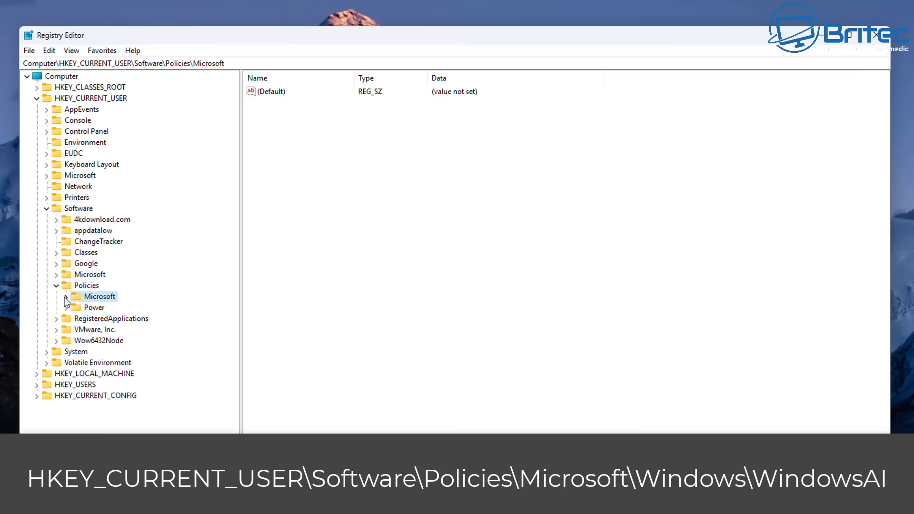
click(66, 297)
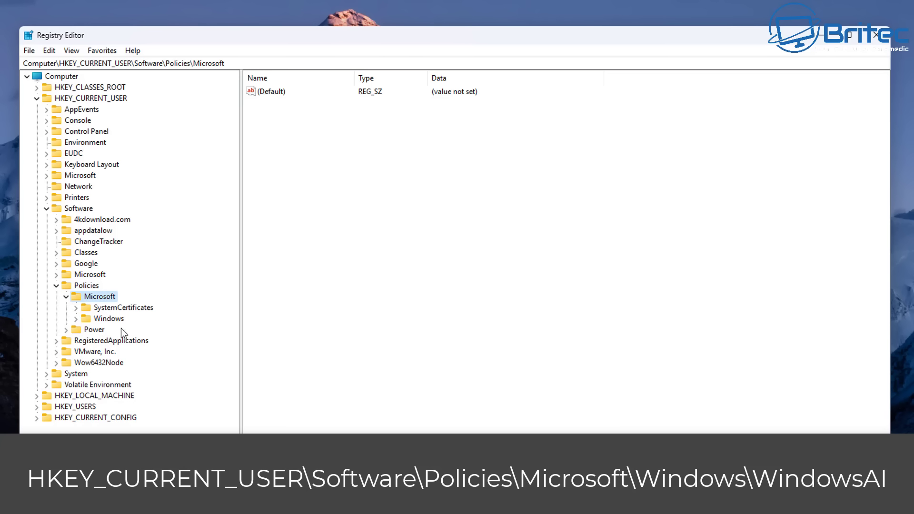
click(112, 319)
click(76, 319)
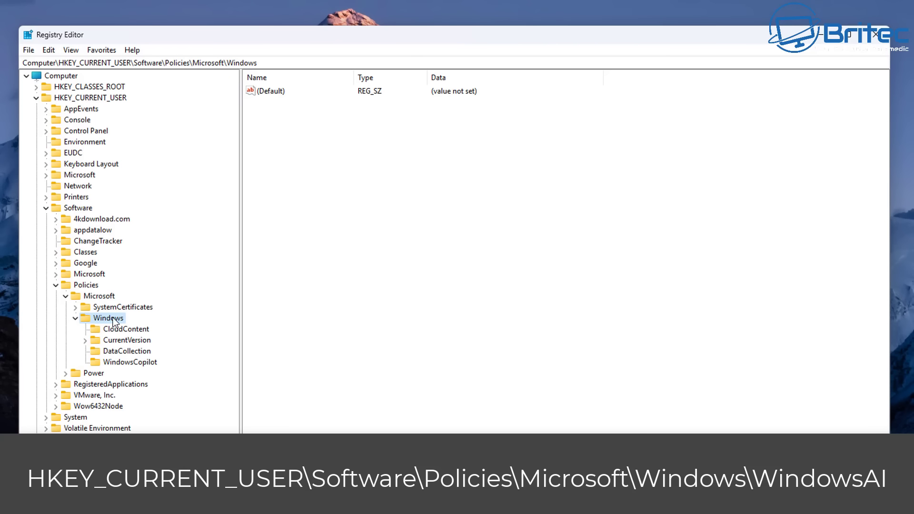
Create a new key named WindowsAI under Policies\Microsoft\Windows.
right_click(115, 322)
mouse_move(161, 343)
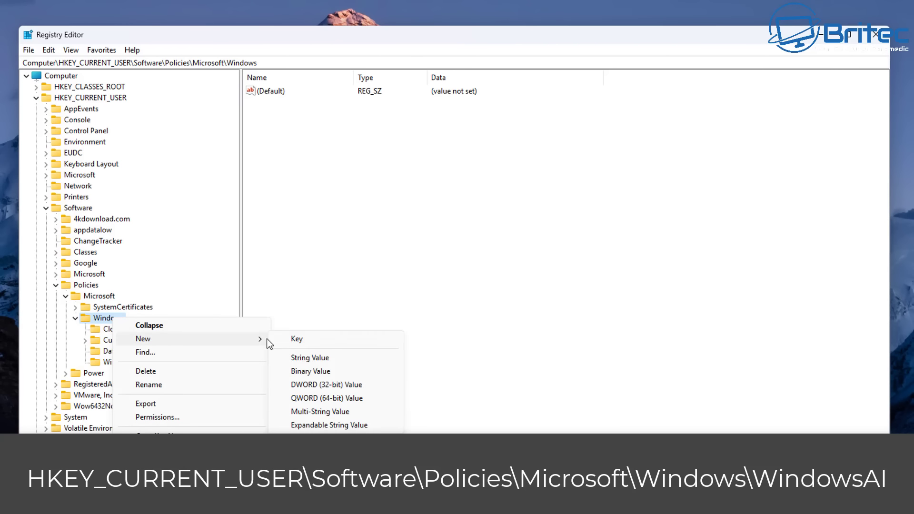
click(335, 342)
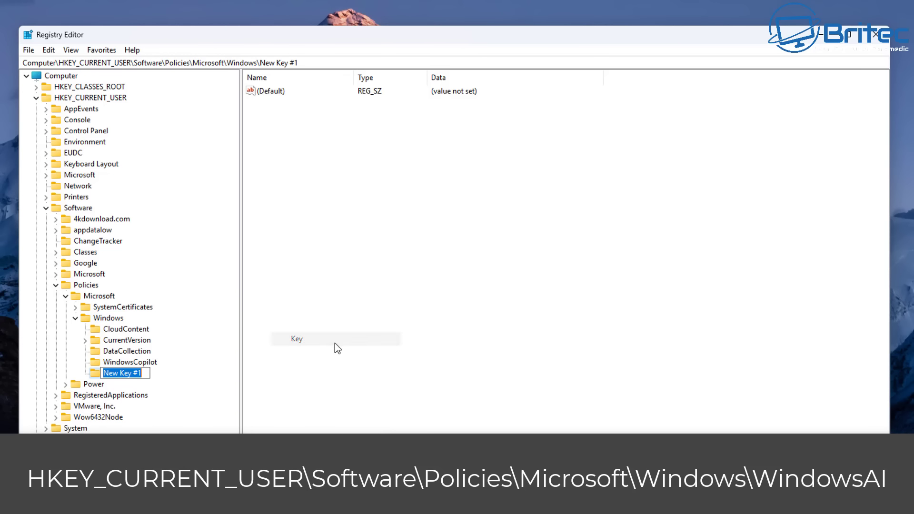
text(W)
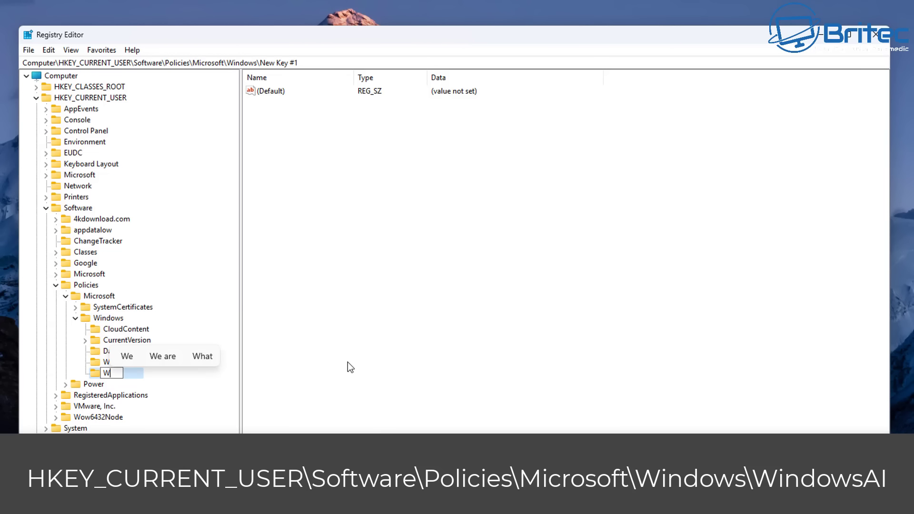
text(indowsA)
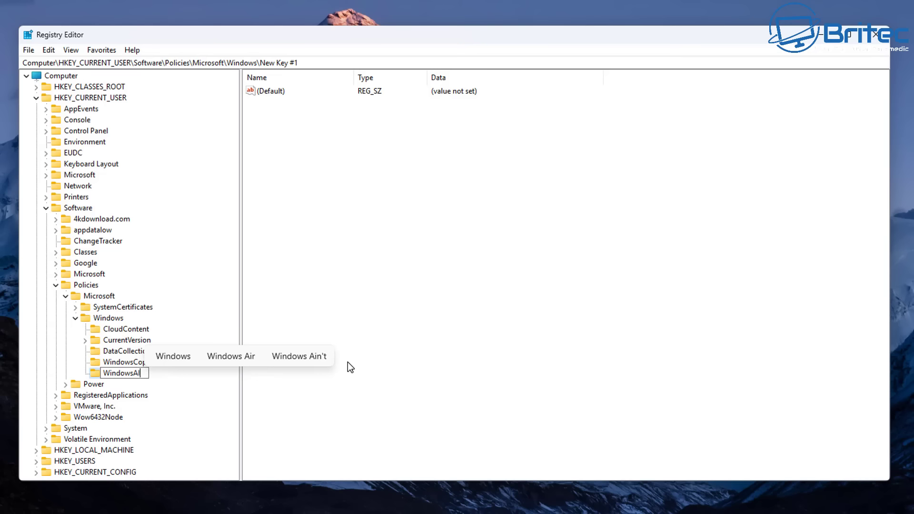
text(I)
click(385, 398)
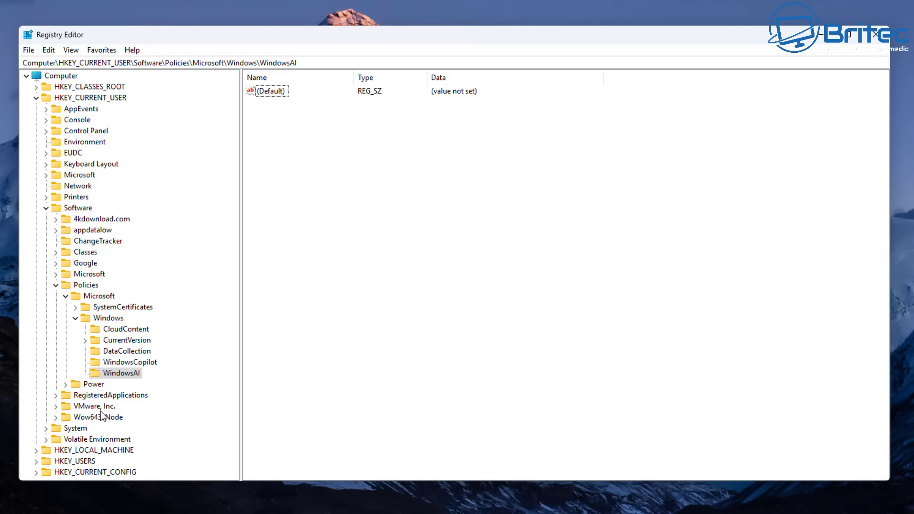
Create a DWORD (32-bit) value named DisableAIDateAnalysis in the WindowsAI key under HKEY_CURRENT_USER.
right_click(275, 188)
mouse_move(299, 193)
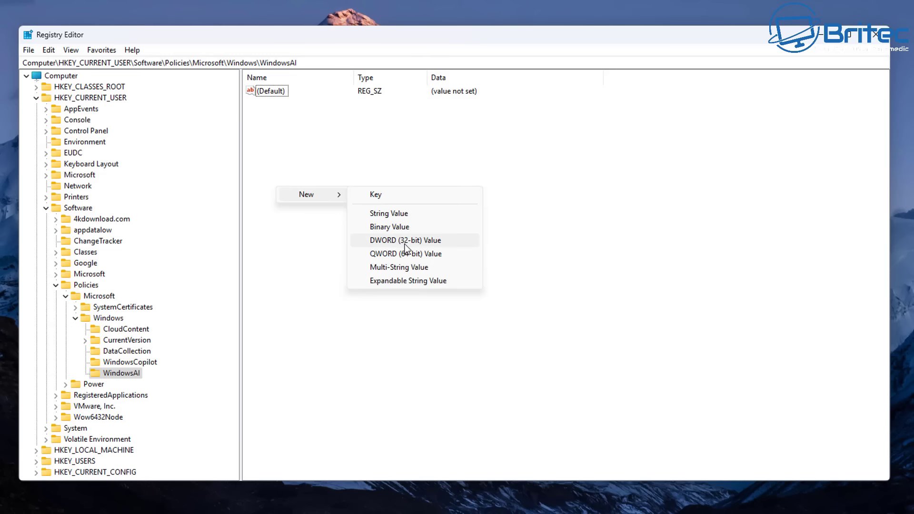
click(456, 242)
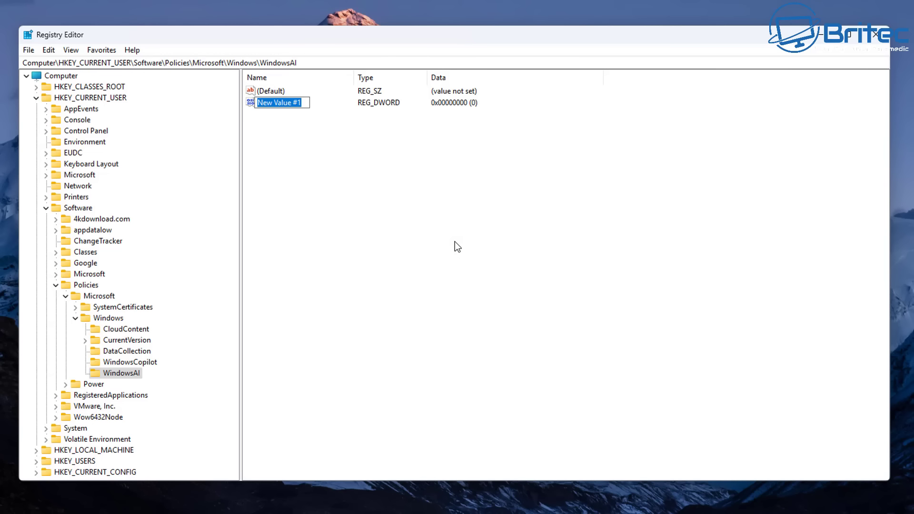
text(Di)
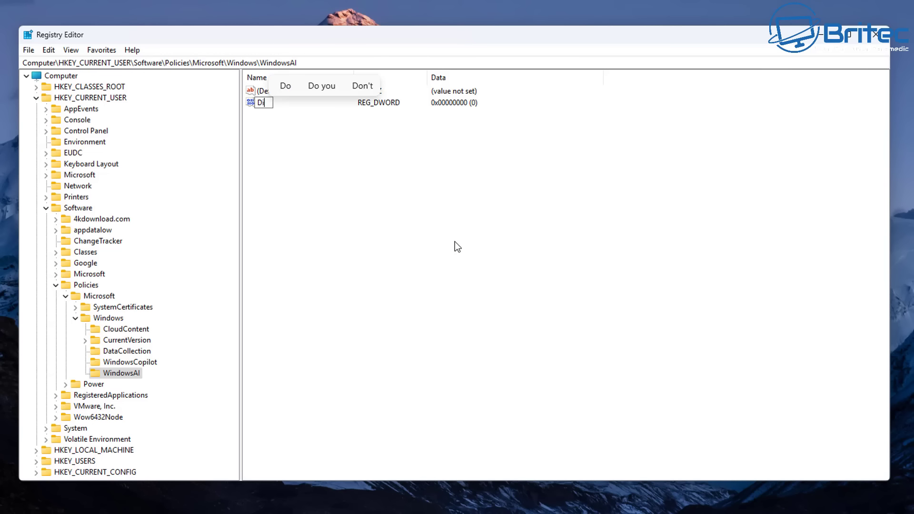
text(sable)
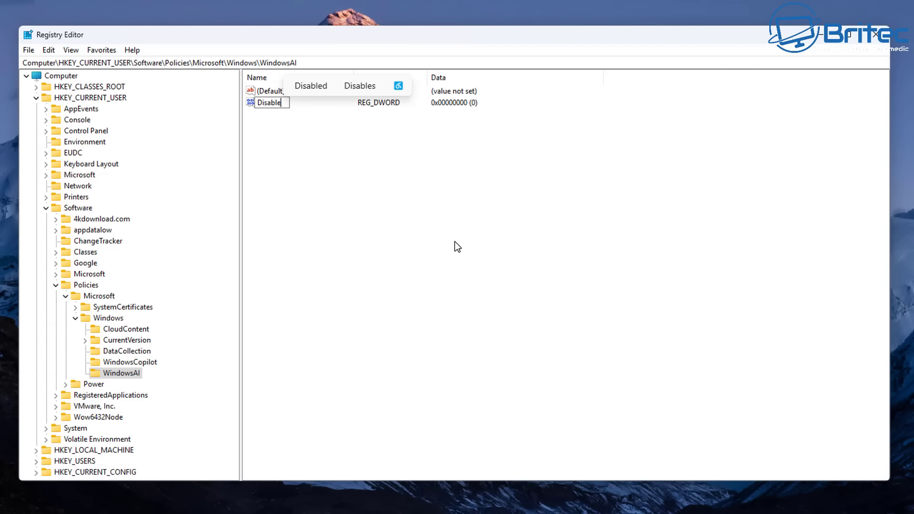
text(AI)
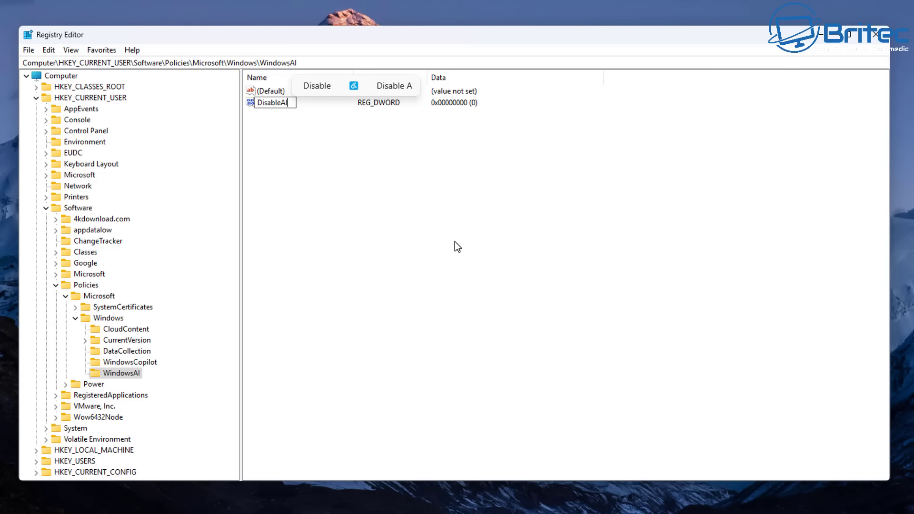
text(Date)
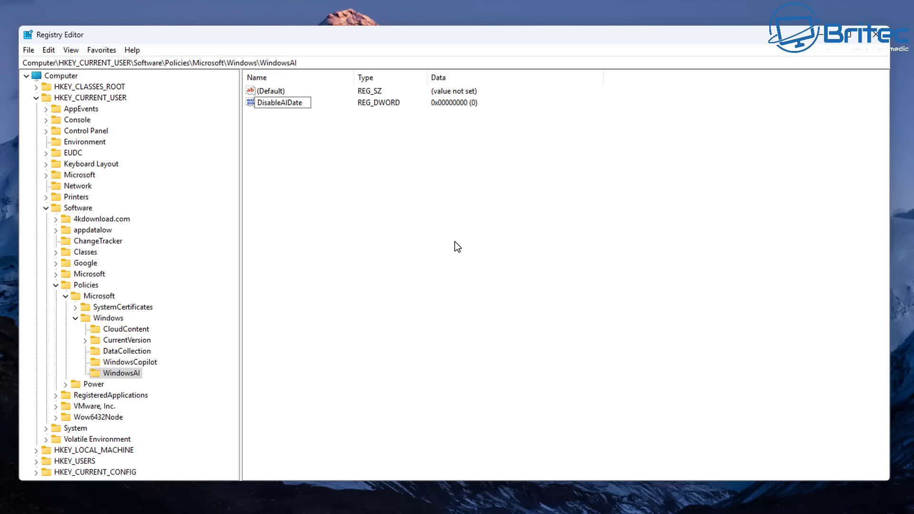
text(Analysis)
key(Return)
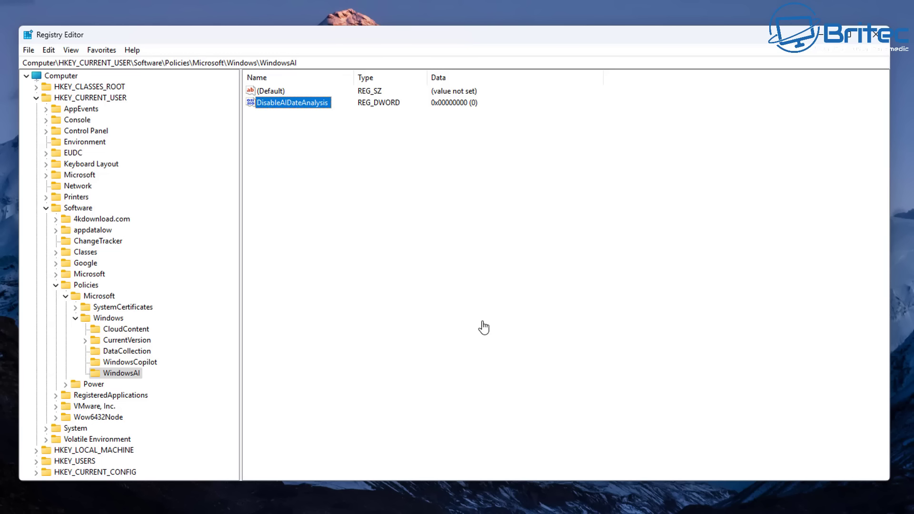
Set the value data of DisableAIDateAnalysis to 1 and confirm the change.
double_click(306, 105)
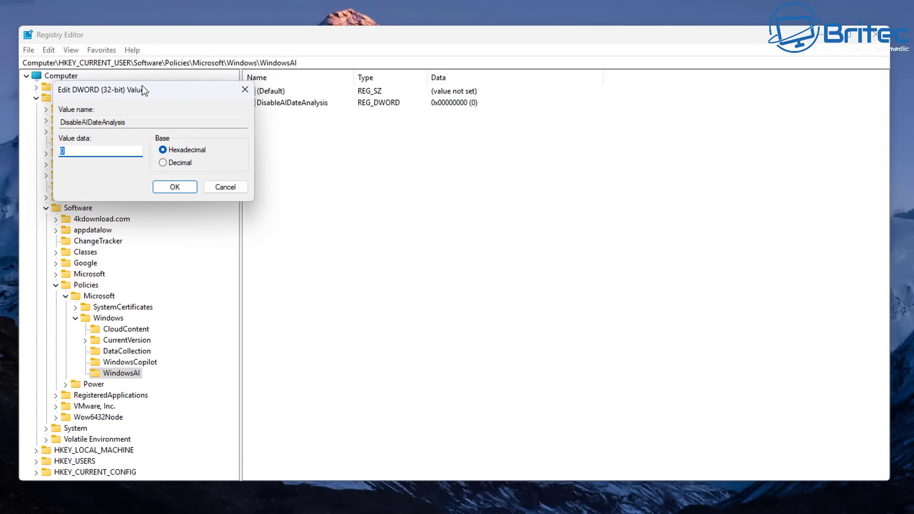
drag(142, 85, 334, 122)
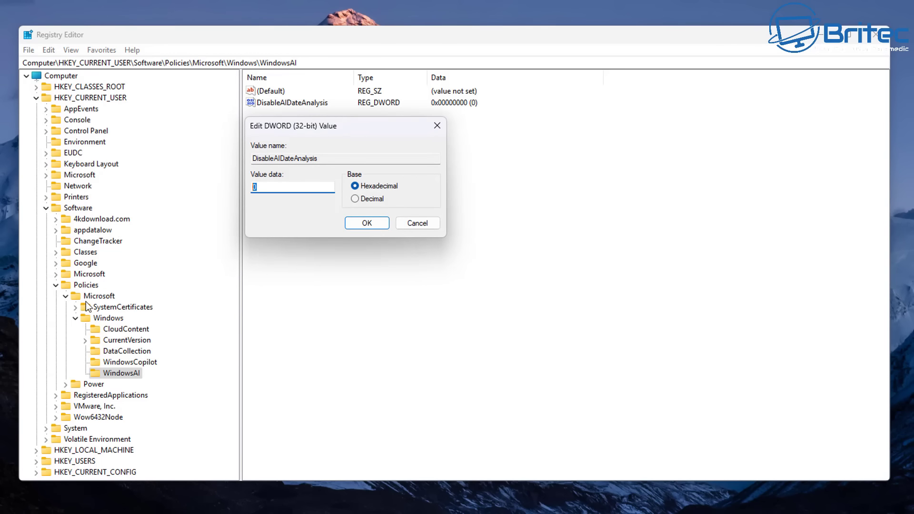
text(1)
click(367, 223)
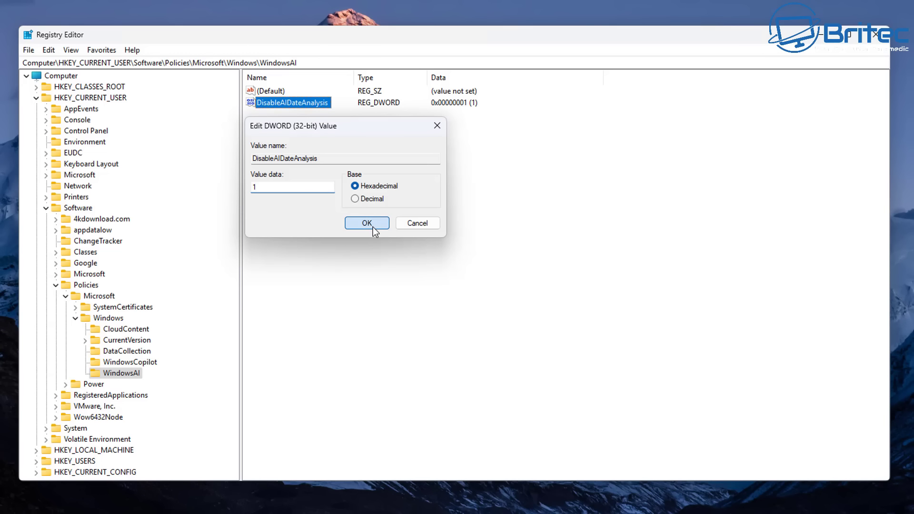
click(353, 181)
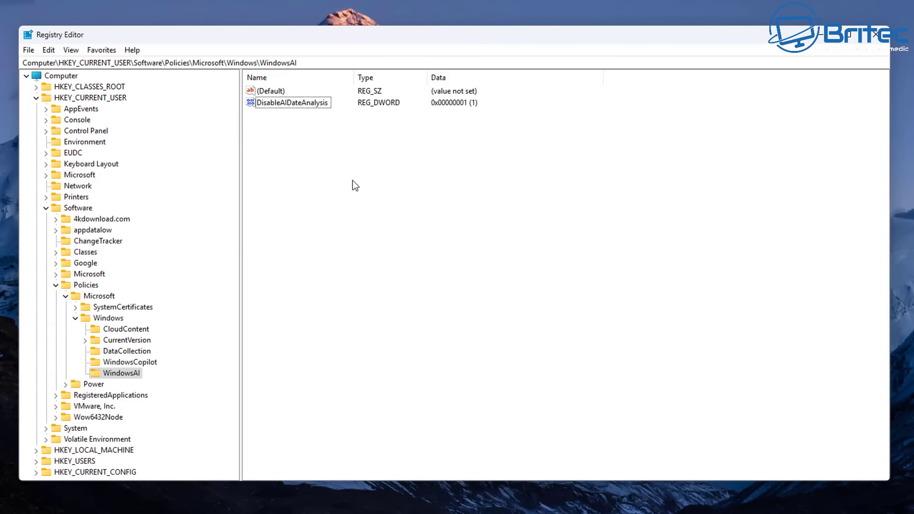
Collapse the expanded Windows, Microsoft, Policies and Software keys and the HKEY_CURRENT_USER branch.
click(76, 319)
click(65, 296)
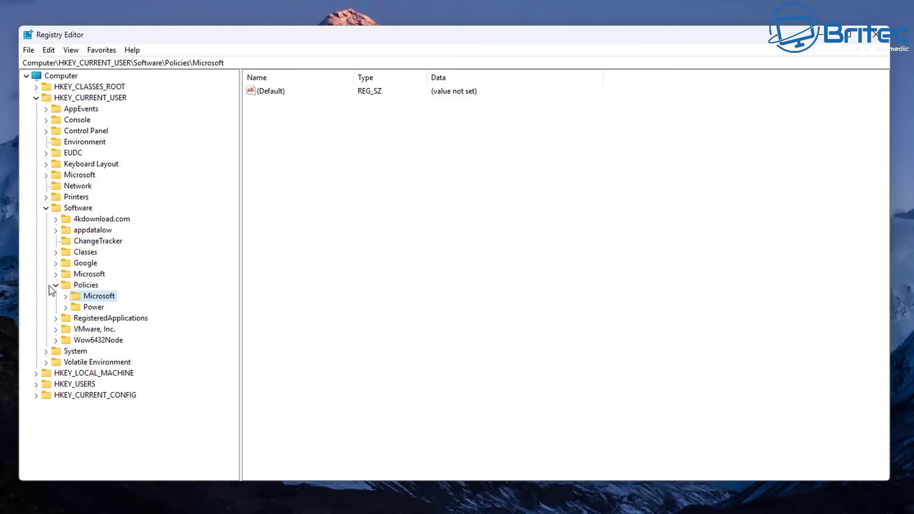
click(55, 285)
click(46, 208)
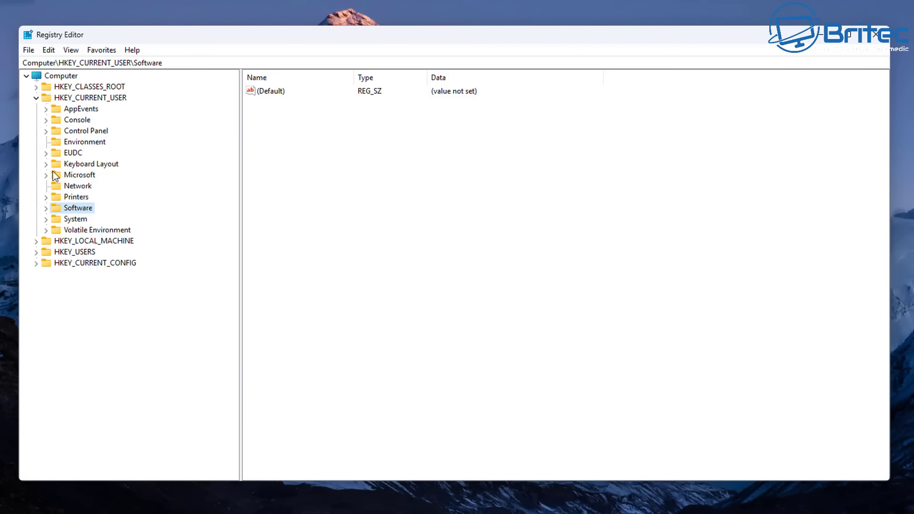
click(36, 98)
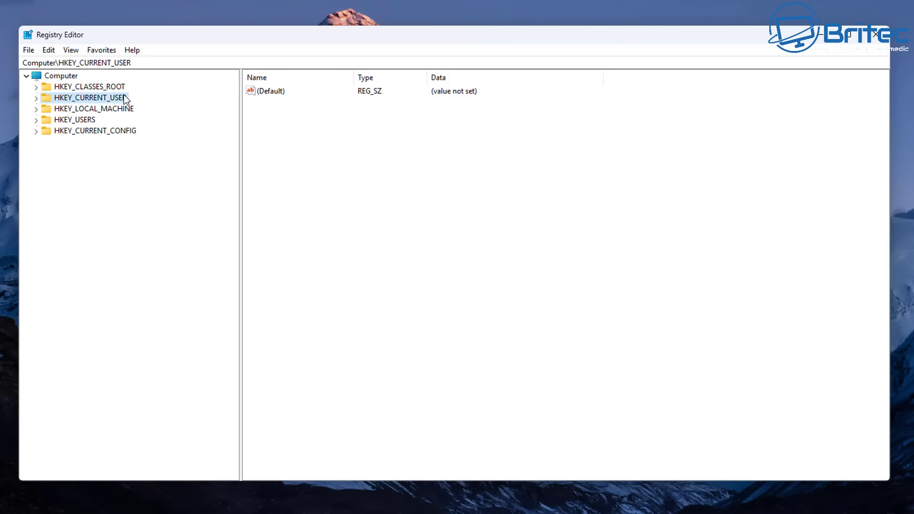
Expand the registry tree down to HKEY_LOCAL_MACHINE\SOFTWARE\Policies\Microsoft\Windows, with the Windows key selected and its subkeys listed.
click(109, 108)
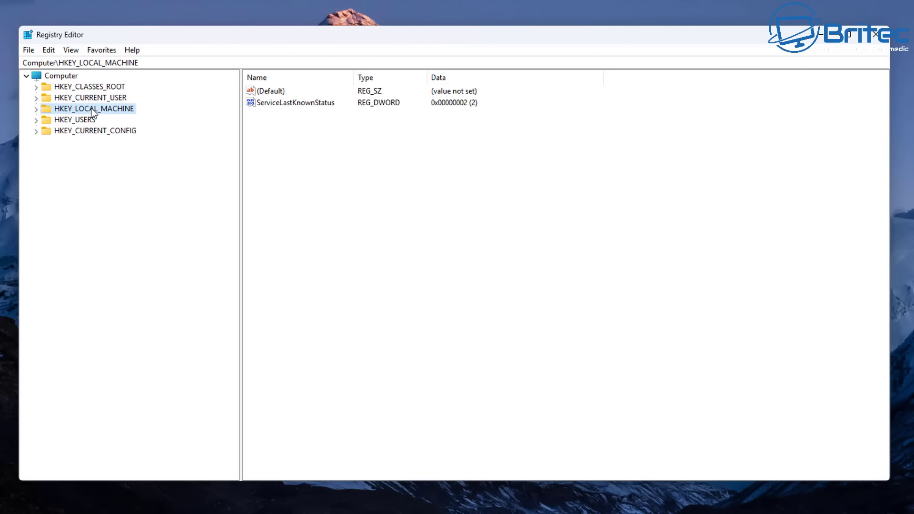
click(36, 109)
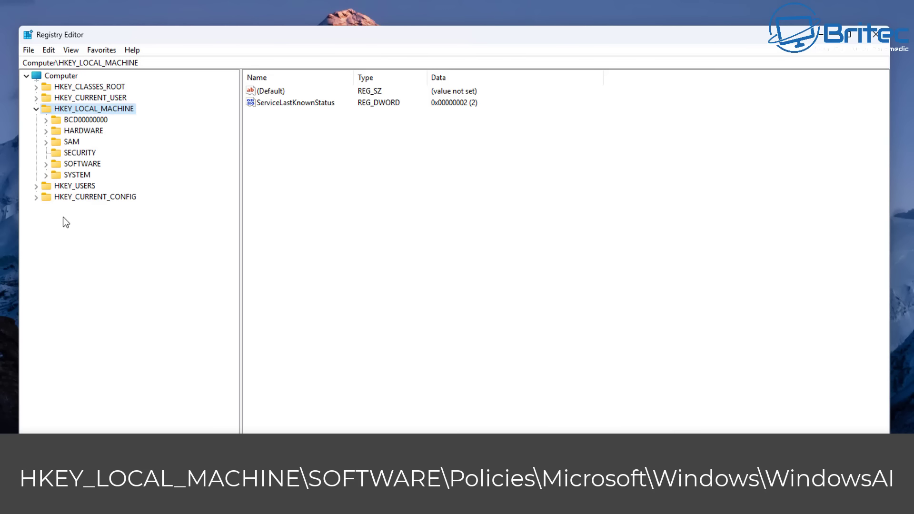
click(80, 165)
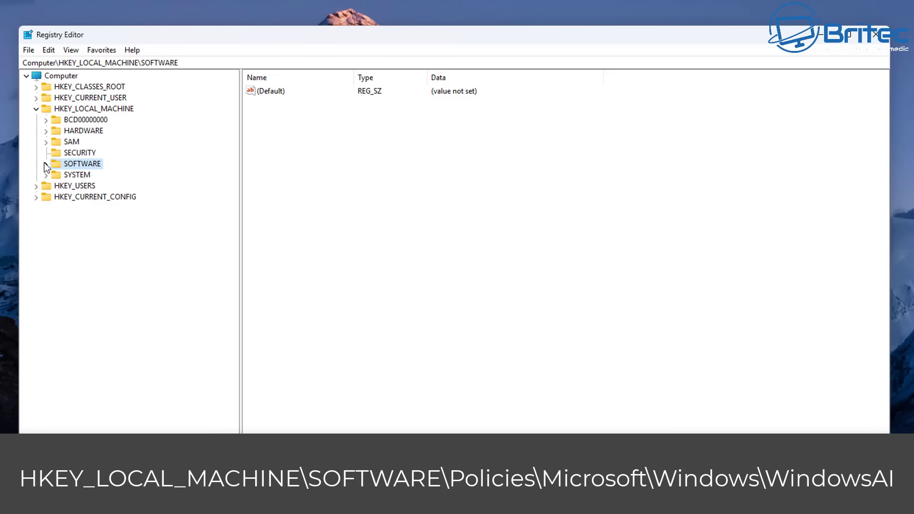
click(45, 164)
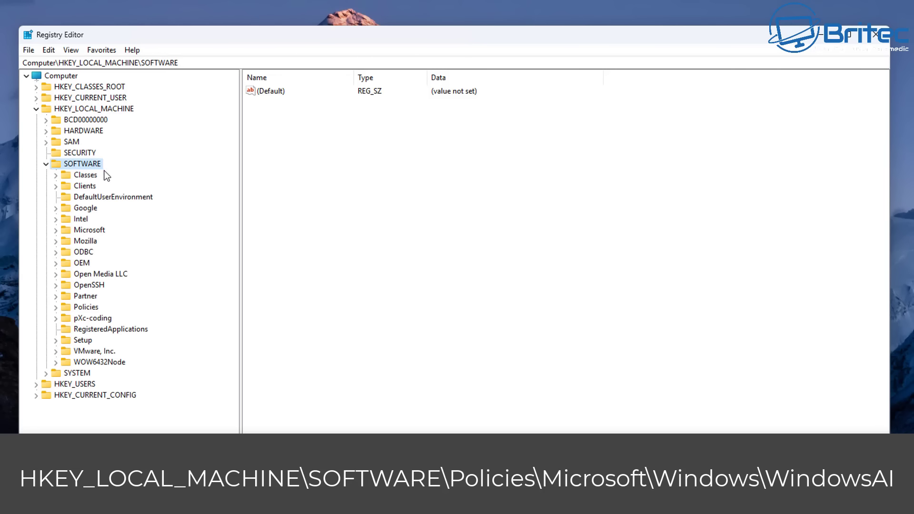
click(89, 307)
click(56, 308)
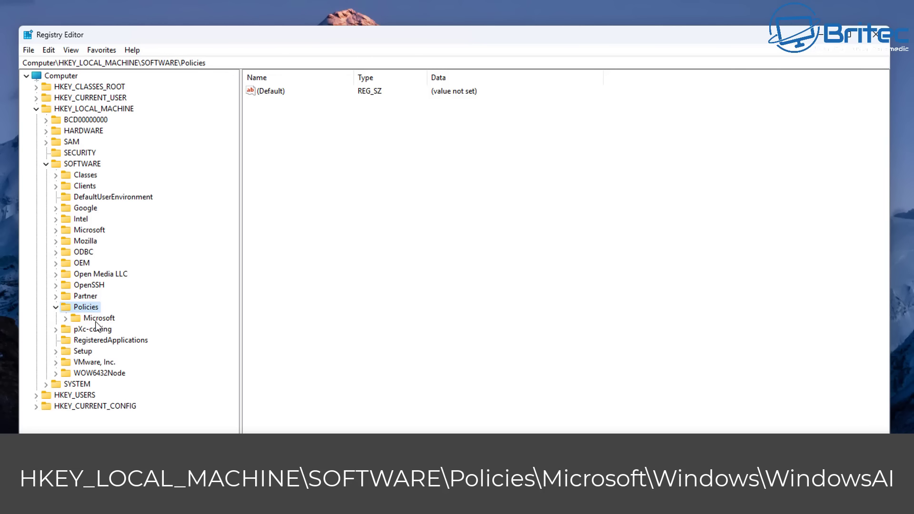
click(86, 319)
click(65, 319)
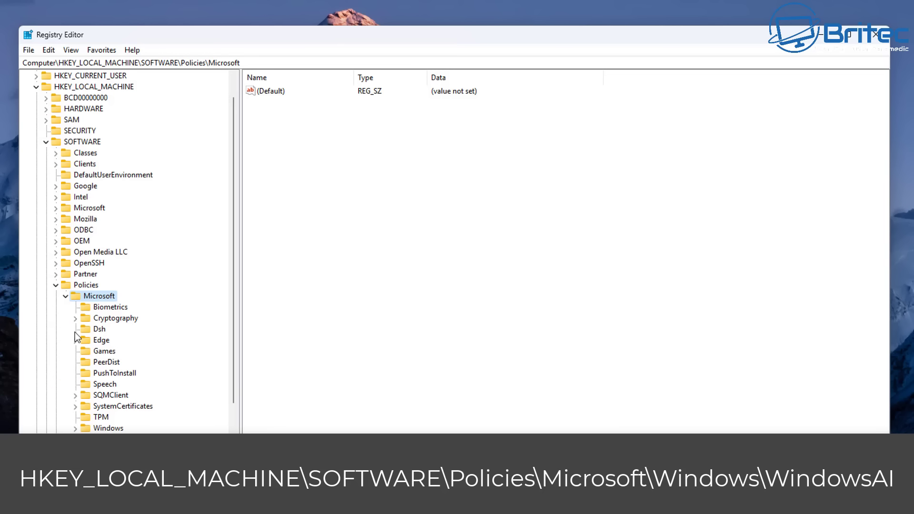
scroll(121, 362, down, 3)
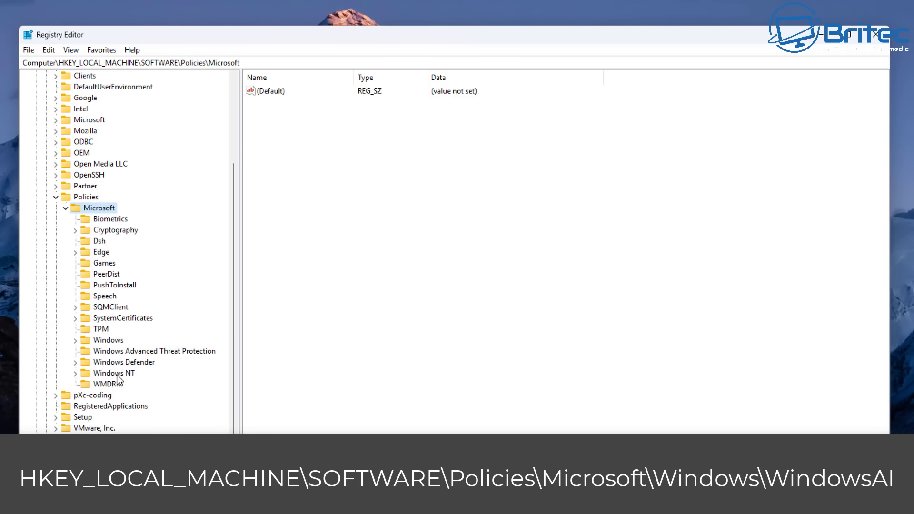
click(109, 340)
click(75, 340)
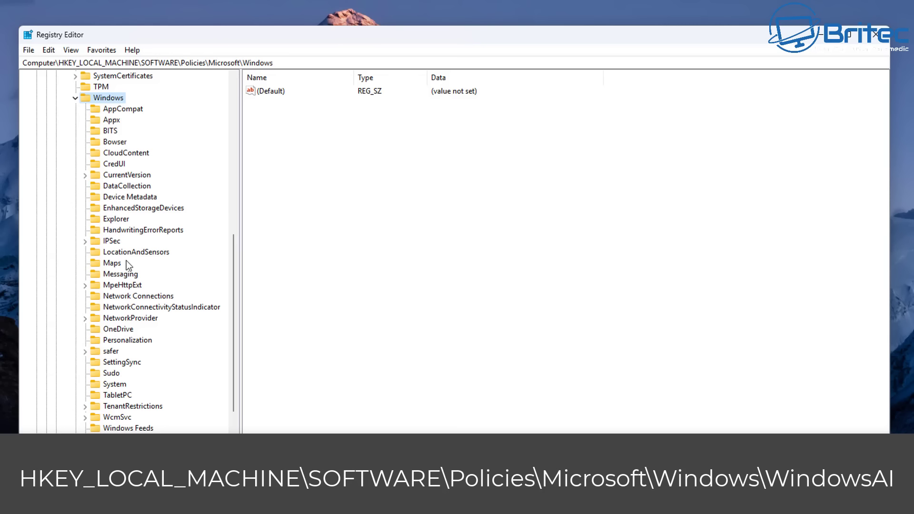
Create a new key named WindowsAI under HKEY_LOCAL_MACHINE\SOFTWARE\Policies\Microsoft\Windows.
scroll(154, 333, down, 2)
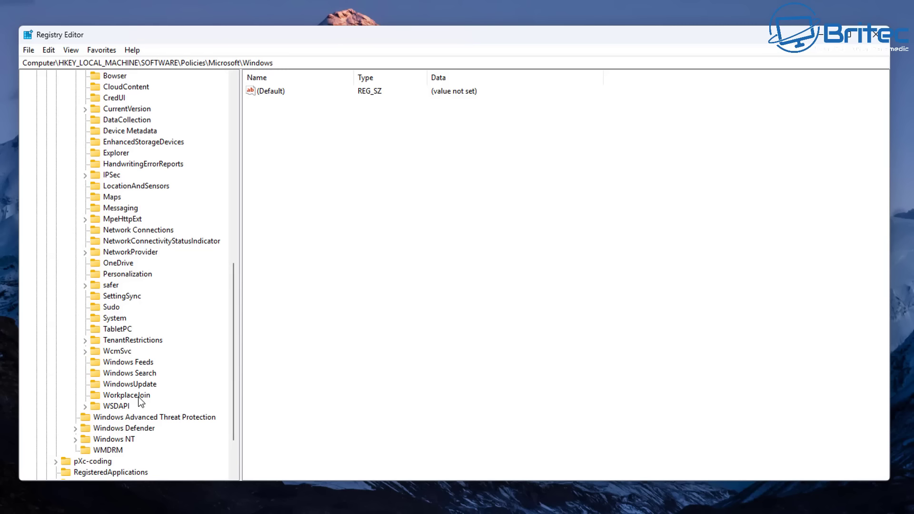
scroll(139, 398, up, 4)
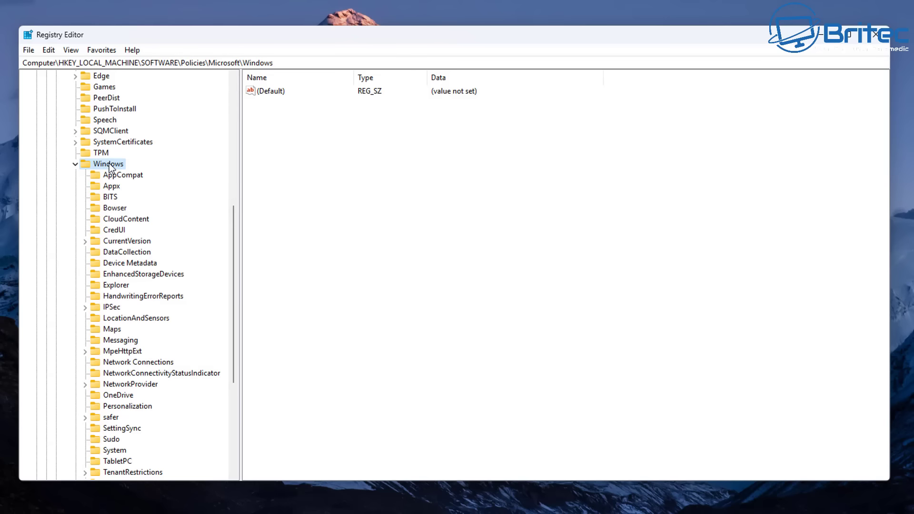
right_click(109, 164)
mouse_move(185, 185)
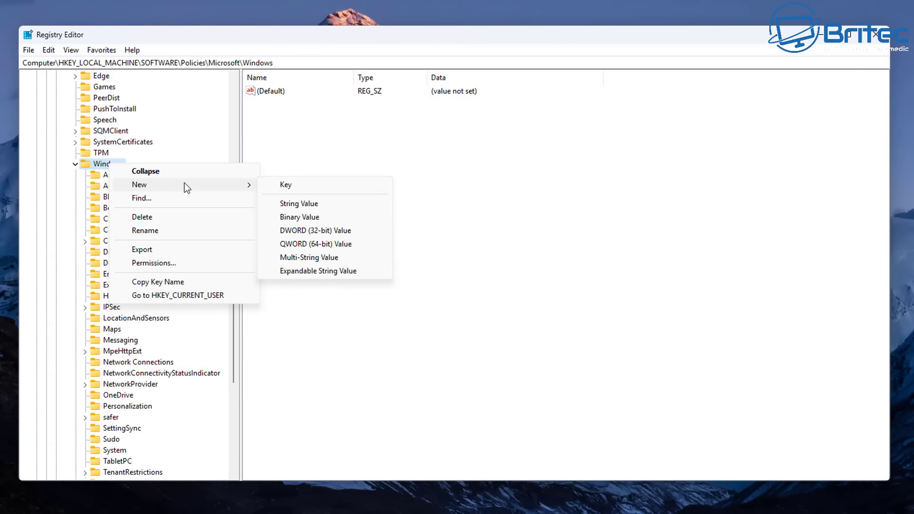
click(286, 185)
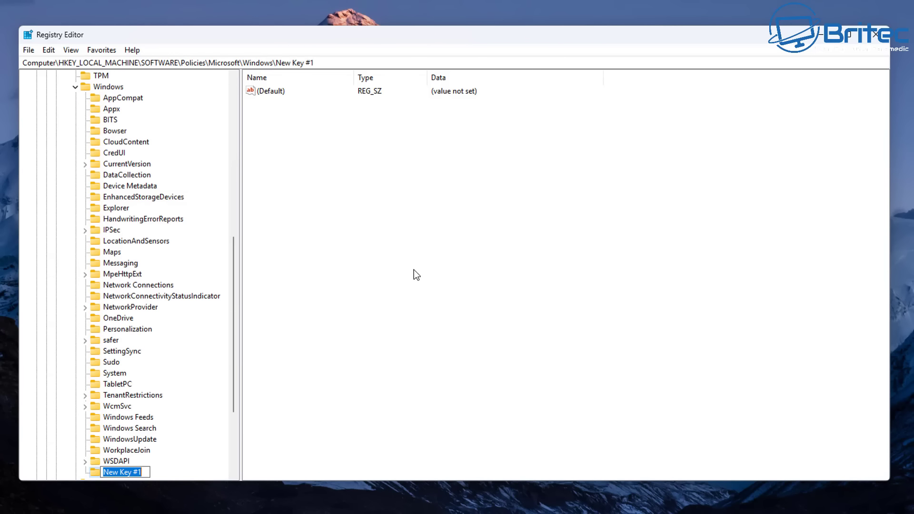
text(Windows)
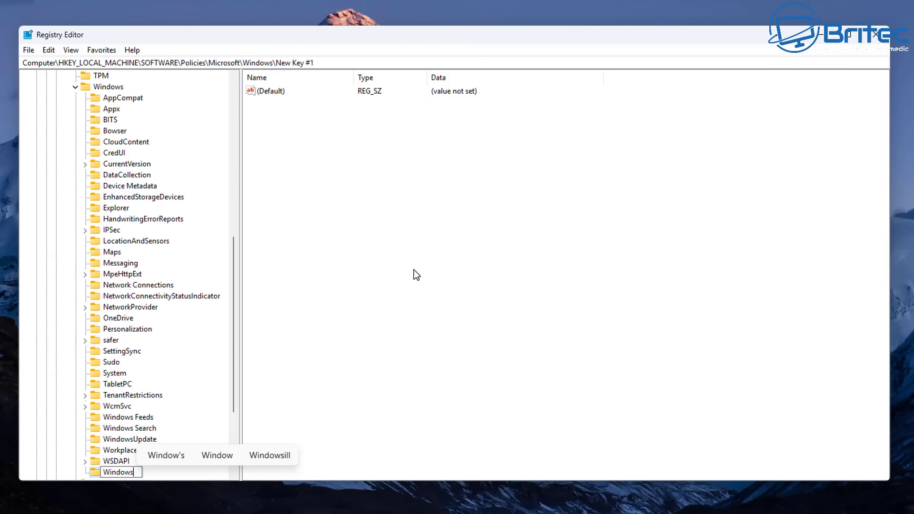
text(AI)
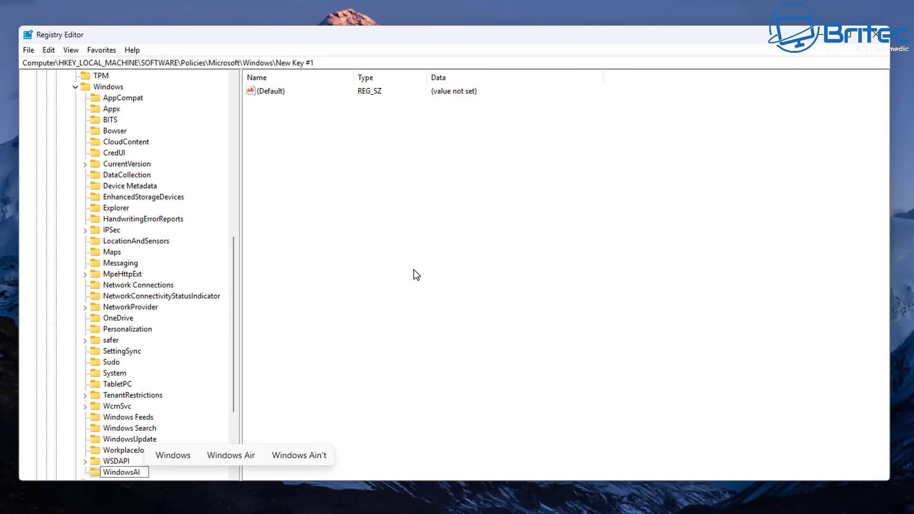
click(331, 366)
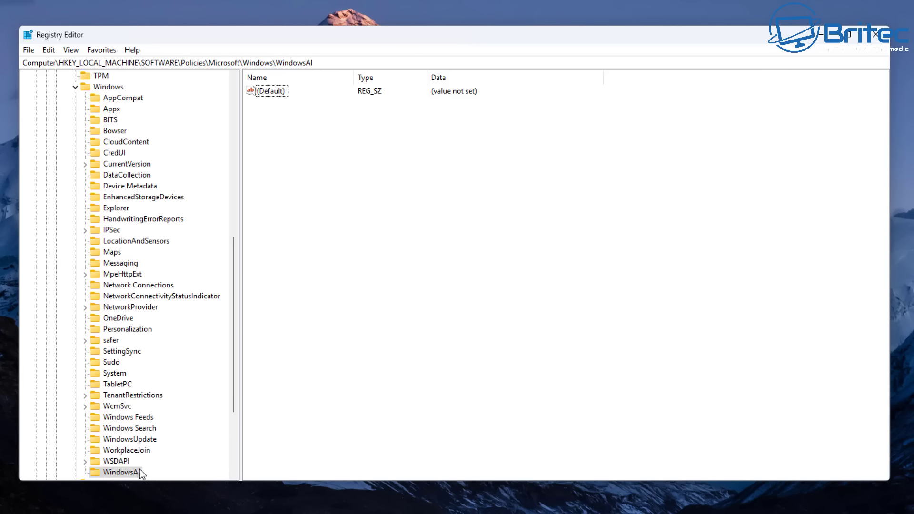
Create a DWORD (32-bit) value named DisableAIDataAnalysis in the WindowsAI key under HKEY_LOCAL_MACHINE.
right_click(319, 128)
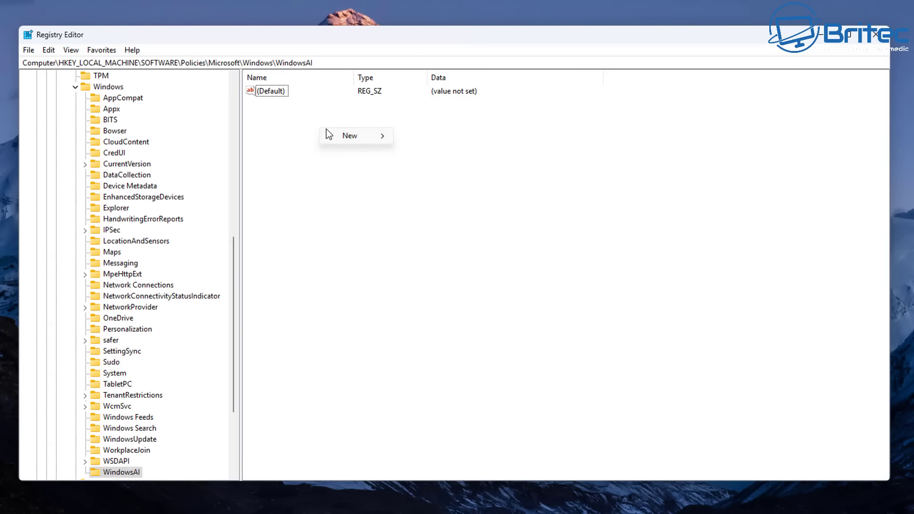
mouse_move(366, 141)
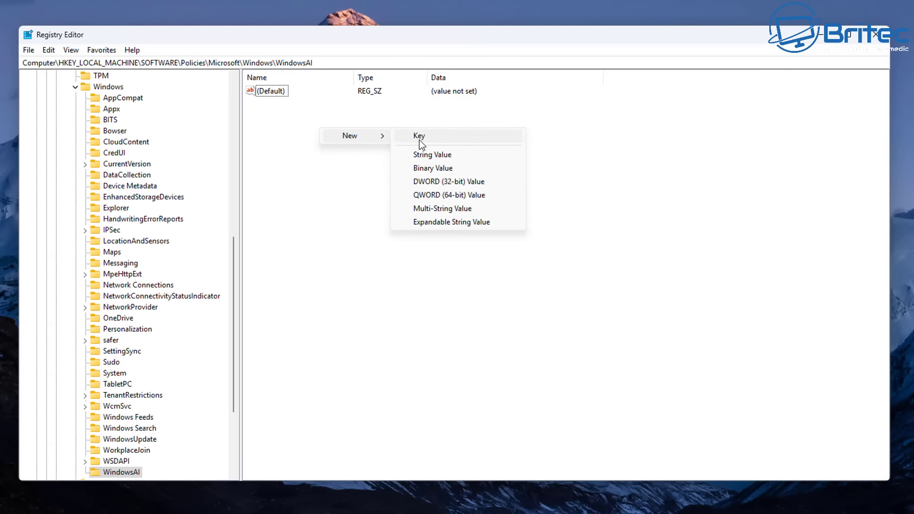
click(491, 181)
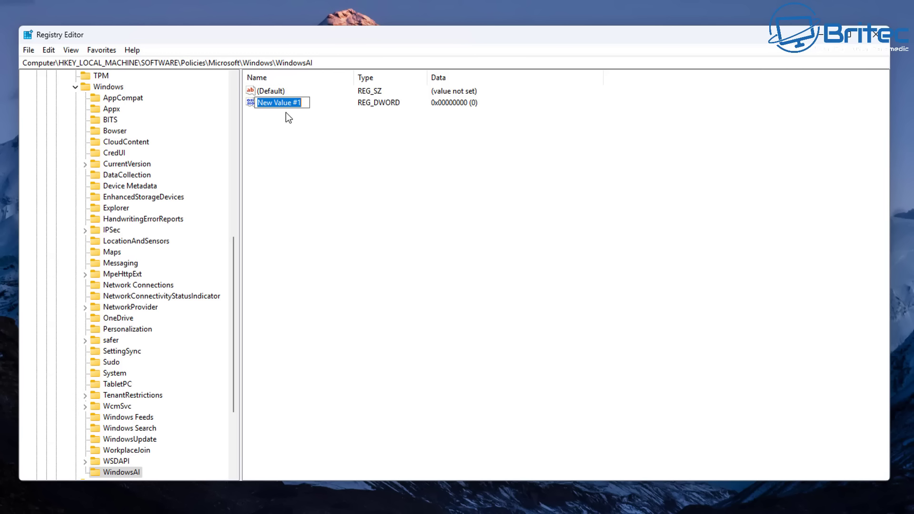
right_click(298, 102)
click(305, 153)
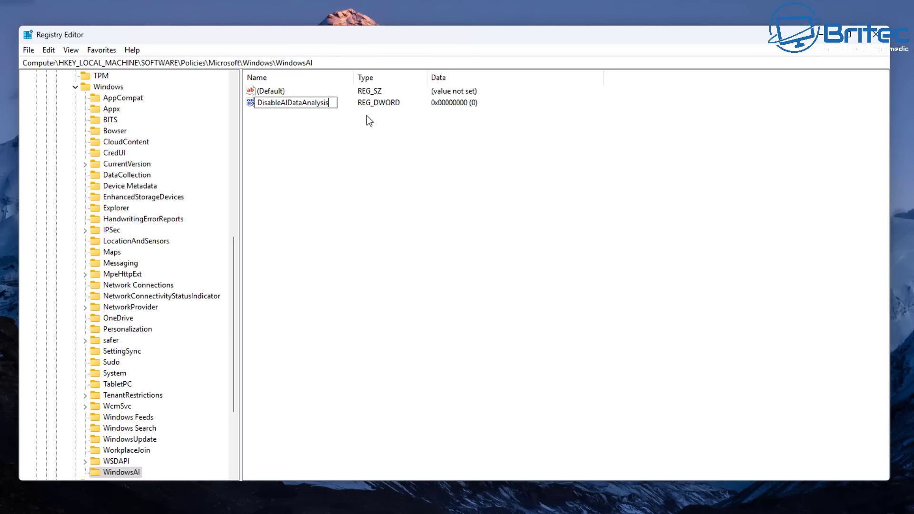
key(Return)
Set the value data of DisableAIDataAnalysis to 1 in the WindowsAI key under HKEY_LOCAL_MACHINE.
double_click(310, 102)
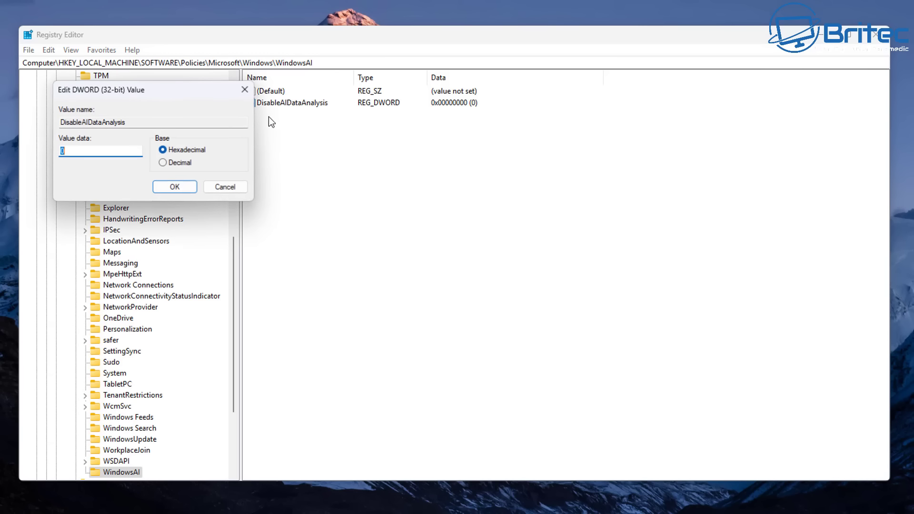
drag(153, 91, 339, 126)
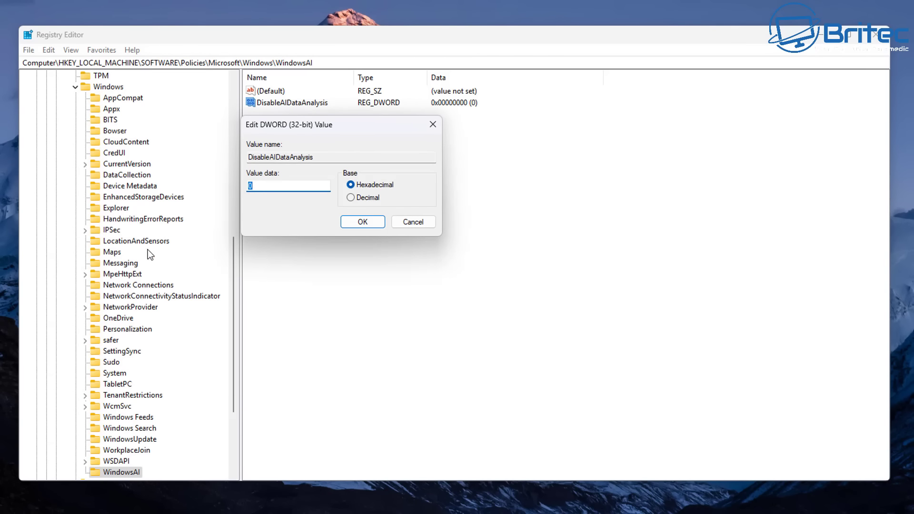
text(1)
click(362, 222)
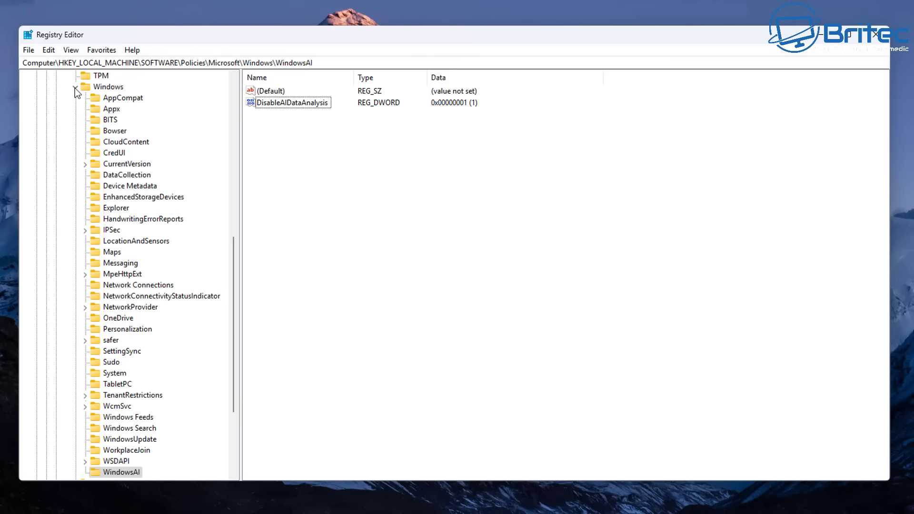
Collapse the expanded Windows, Microsoft, Policies and HKEY_LOCAL_MACHINE keys and close the Registry Editor.
scroll(75, 88, up, 5)
click(77, 241)
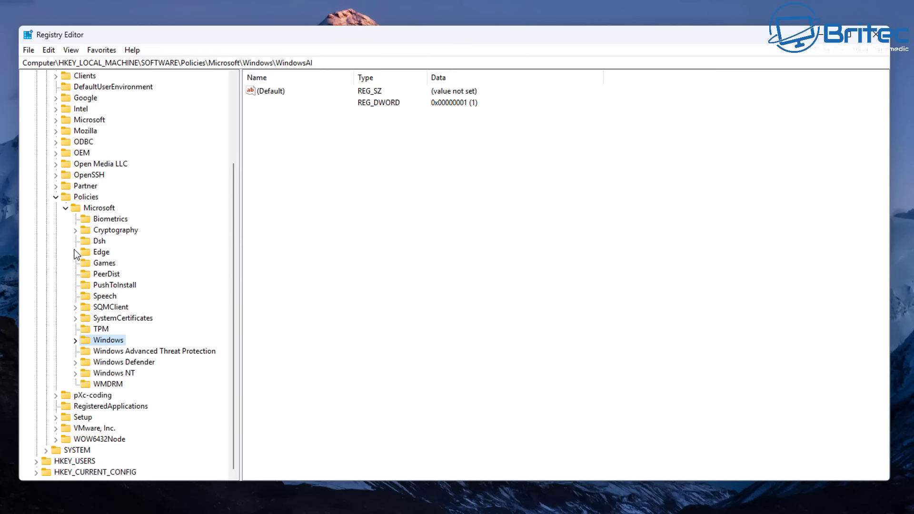
click(65, 209)
click(56, 307)
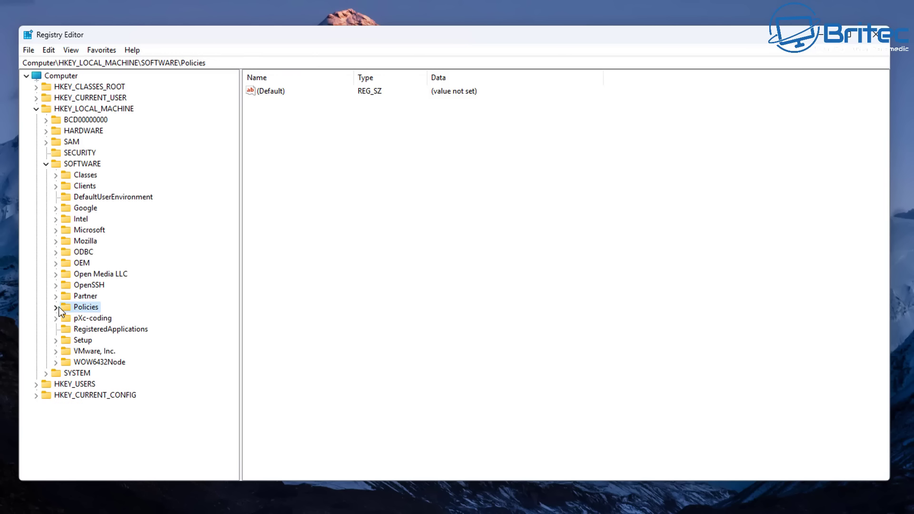
click(37, 109)
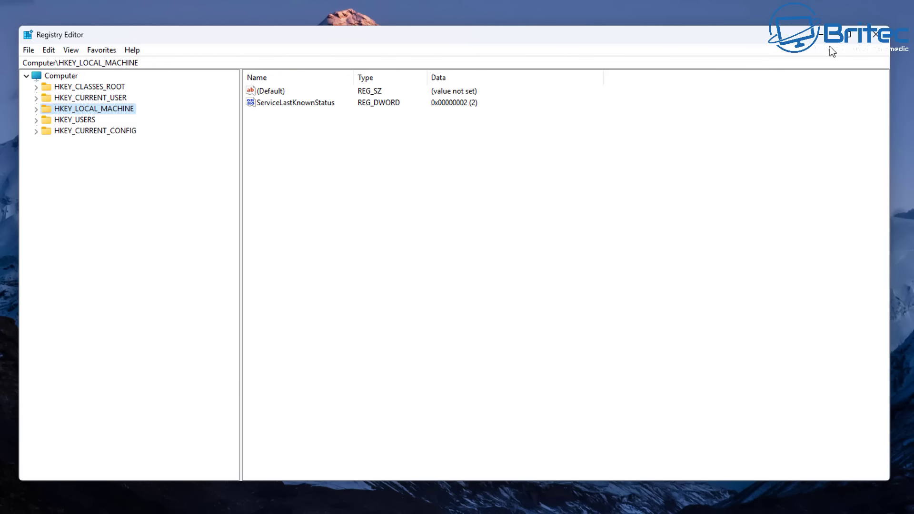
click(871, 42)
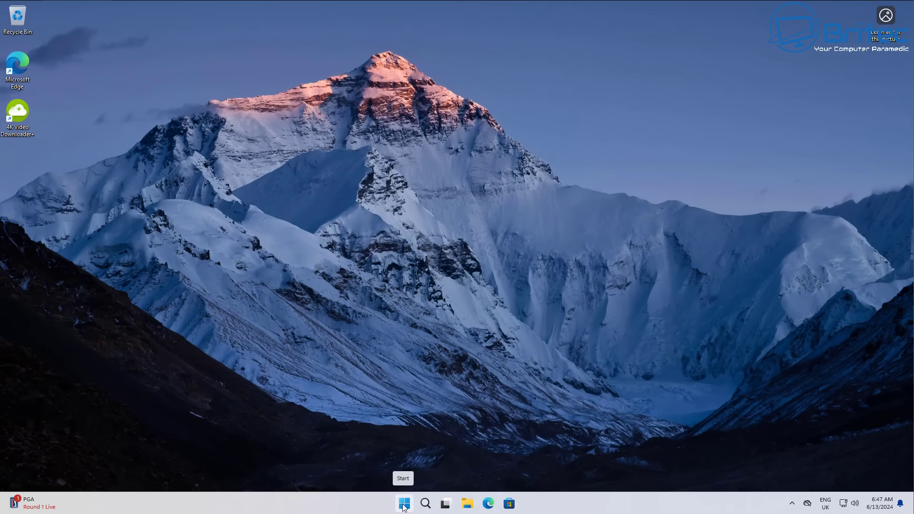
Search for "gp", open the Local Group Policy Editor, maximize its window and widen the policy tree.
click(404, 506)
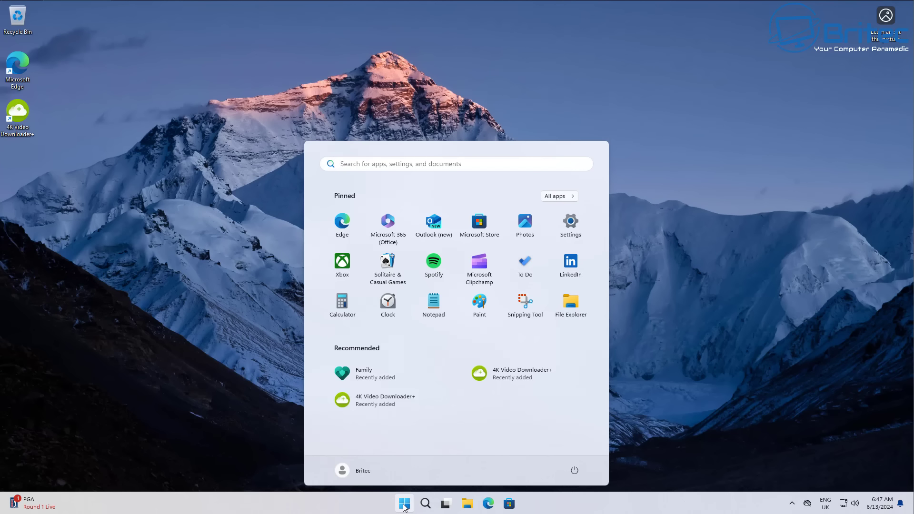
text(gp)
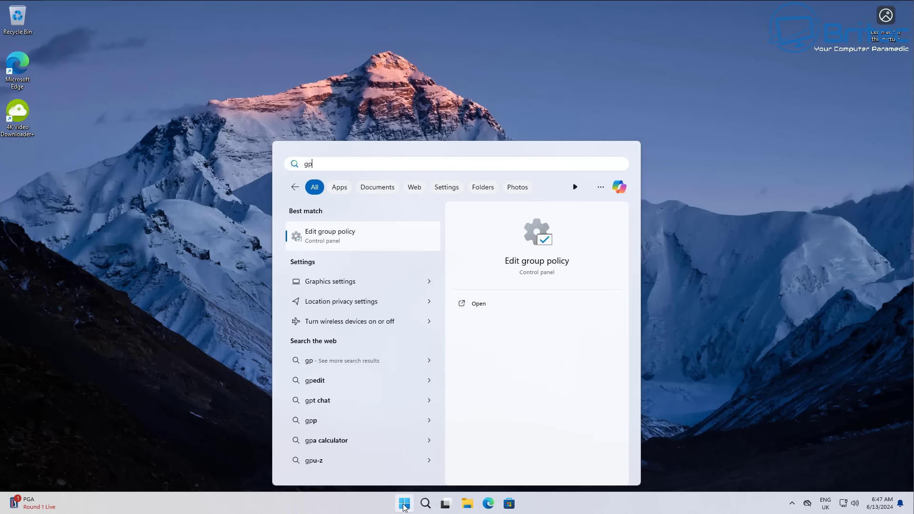
click(336, 236)
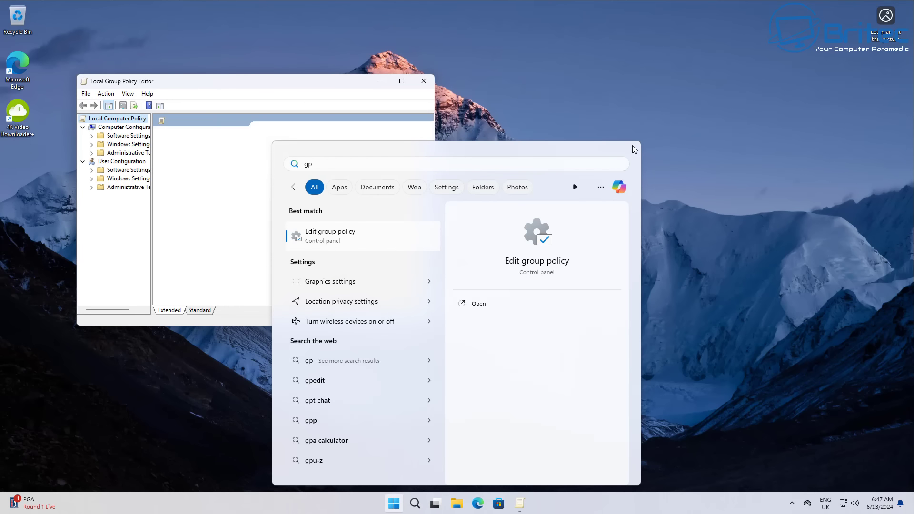
click(653, 161)
click(402, 81)
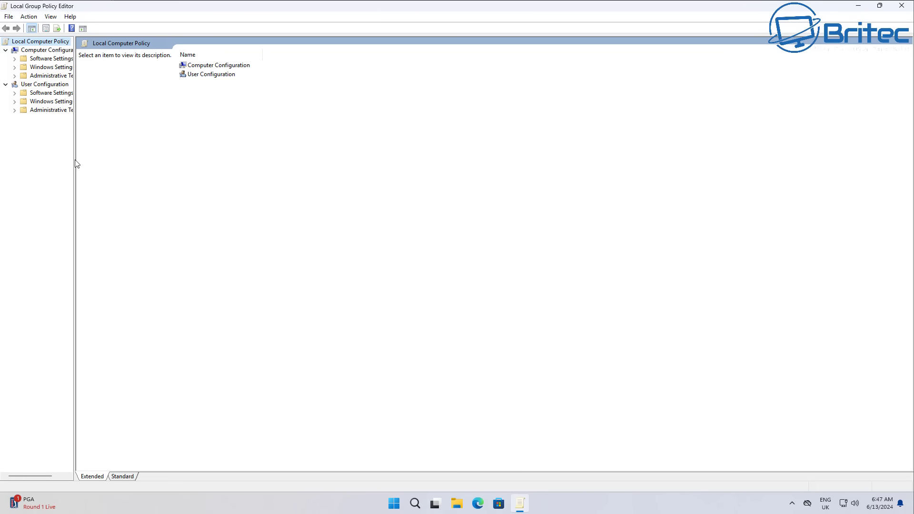
drag(79, 159, 188, 165)
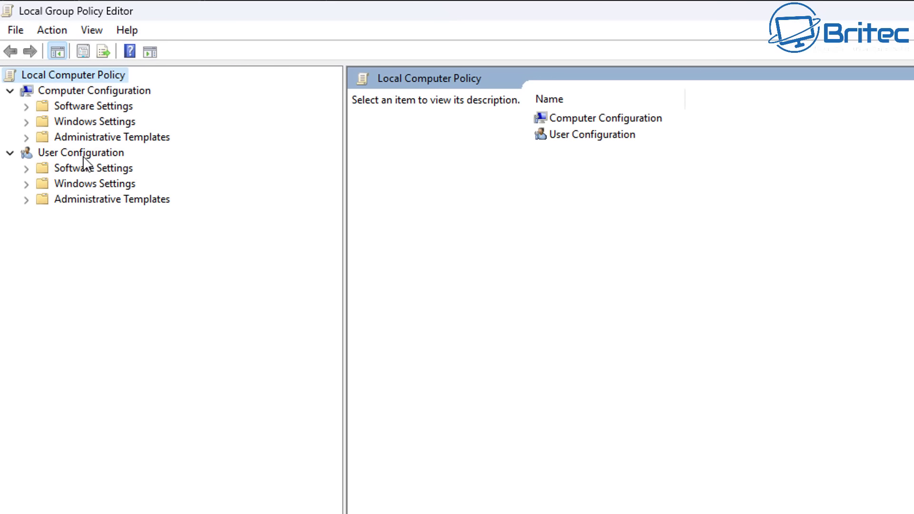
Open the Windows AI policy folder under User Configuration > Administrative Templates > Windows Components.
click(83, 157)
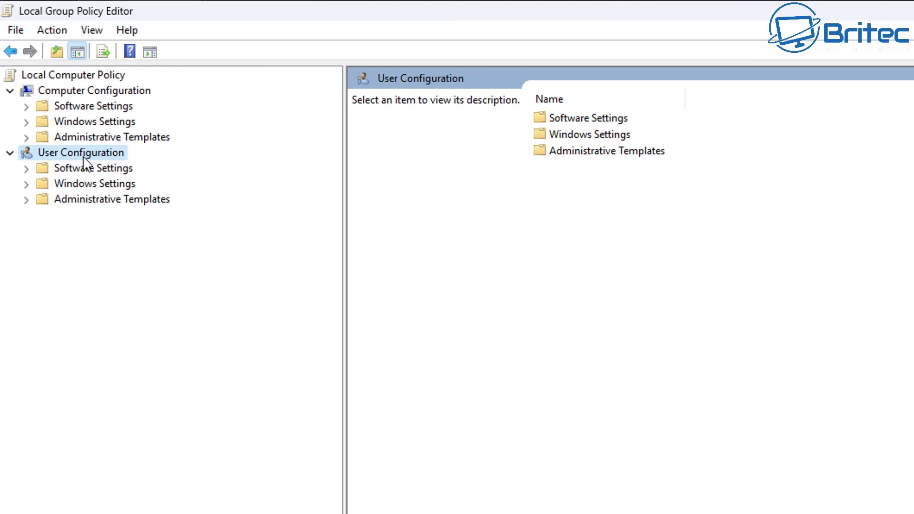
click(101, 200)
click(26, 200)
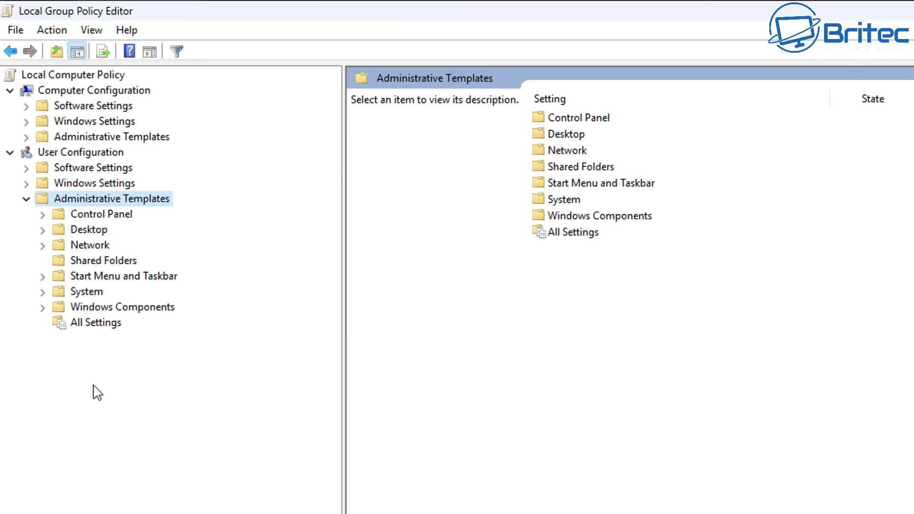
click(50, 230)
click(30, 221)
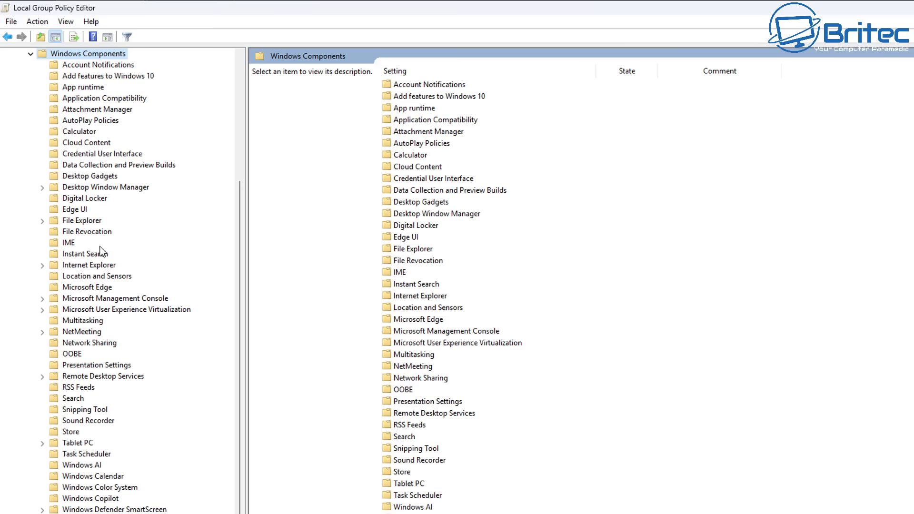
click(82, 465)
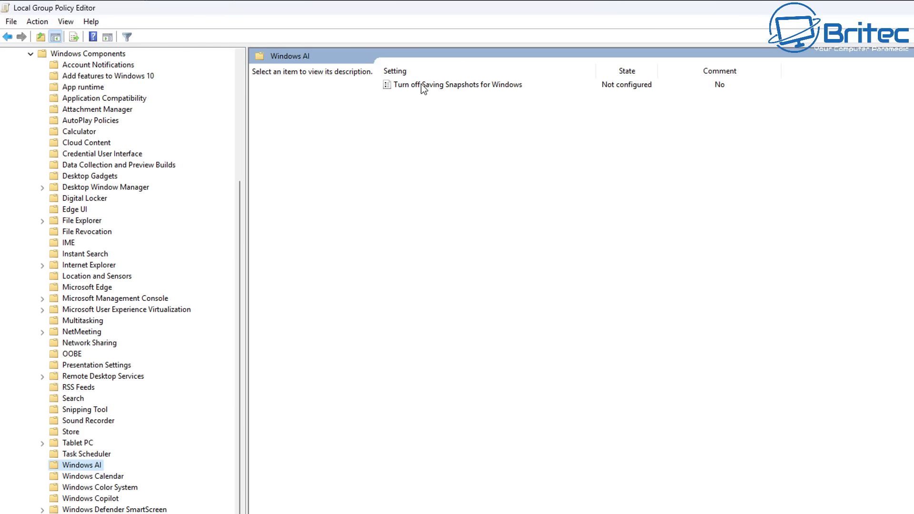
Set the "Turn off Saving Snapshots for Windows" policy to Enabled and save it.
click(504, 85)
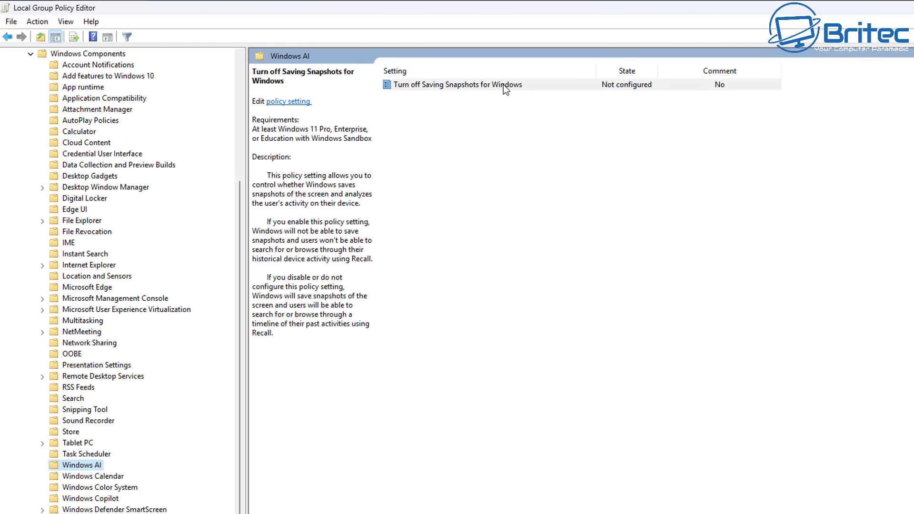
double_click(504, 85)
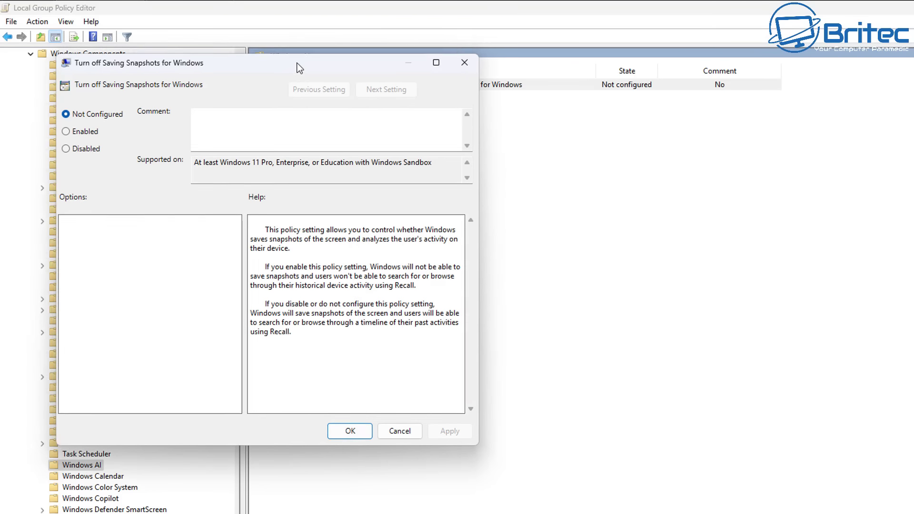
drag(292, 58, 629, 110)
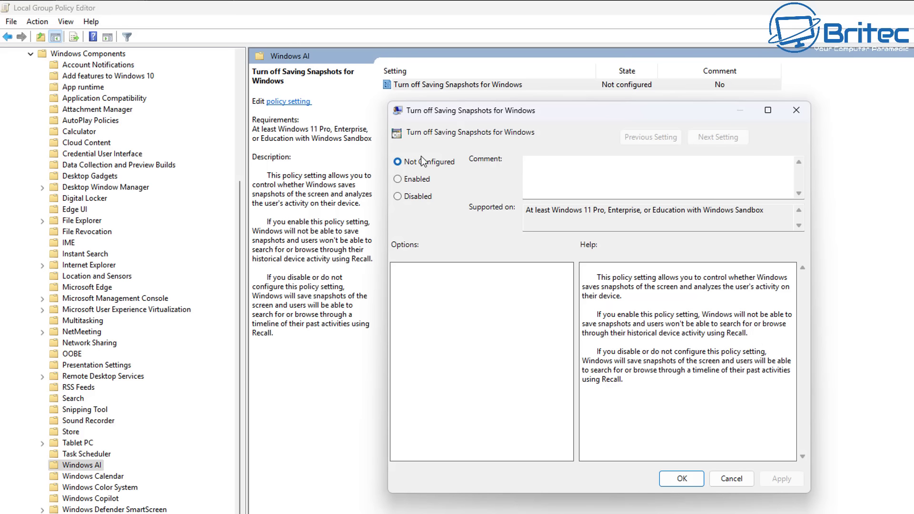
click(402, 180)
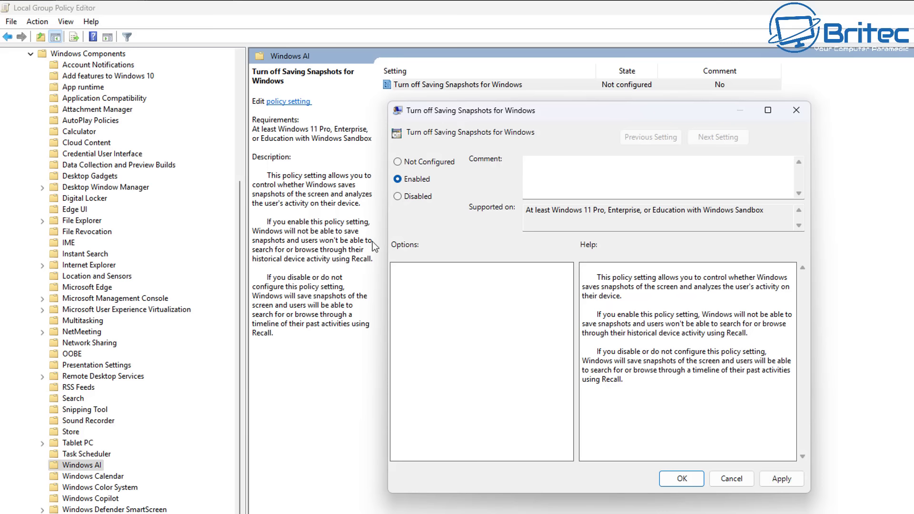
click(690, 478)
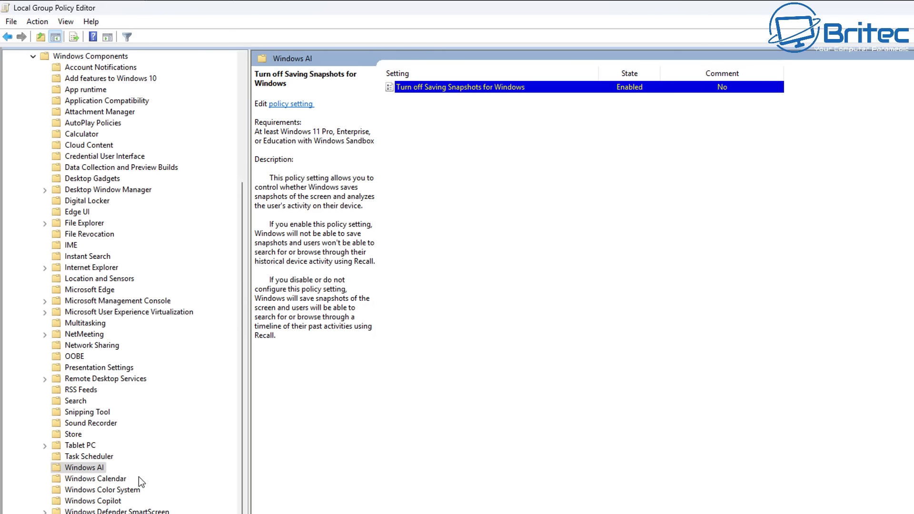
Collapse the Windows Components and Administrative Templates folders under User Configuration.
scroll(136, 453, up, 5)
click(33, 223)
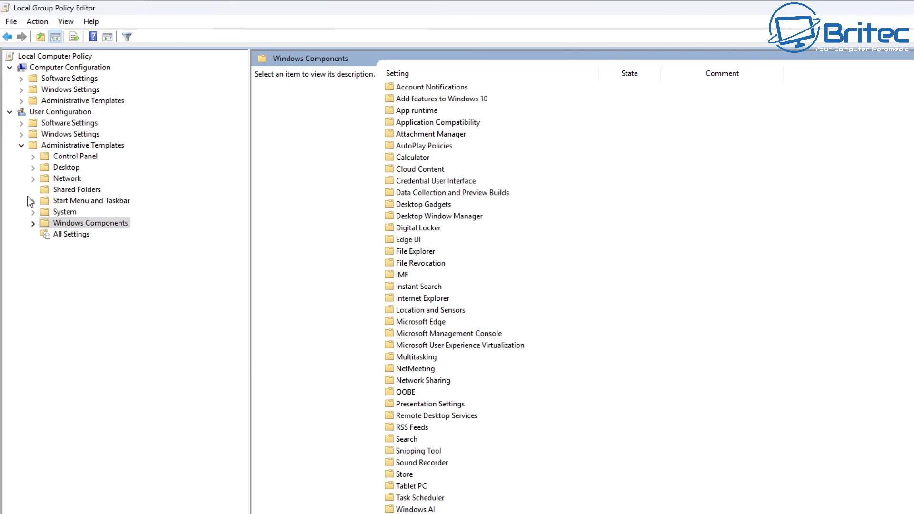
click(21, 146)
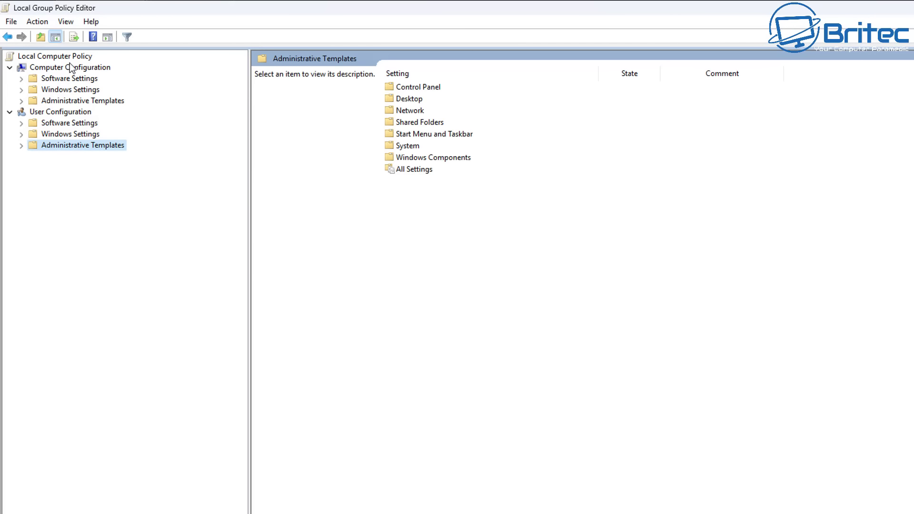
Expand Windows Components under Computer Configuration > Administrative Templates and look through its folders for Windows AI.
click(21, 101)
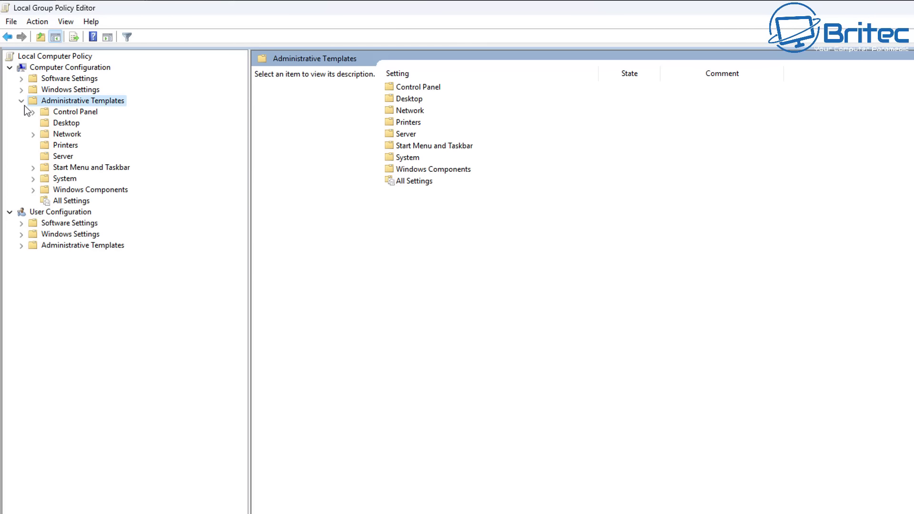
click(115, 190)
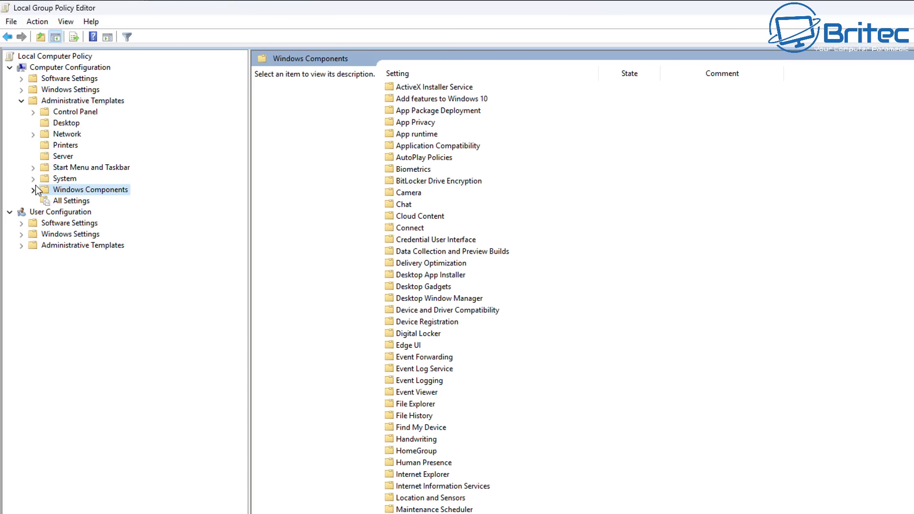
click(34, 190)
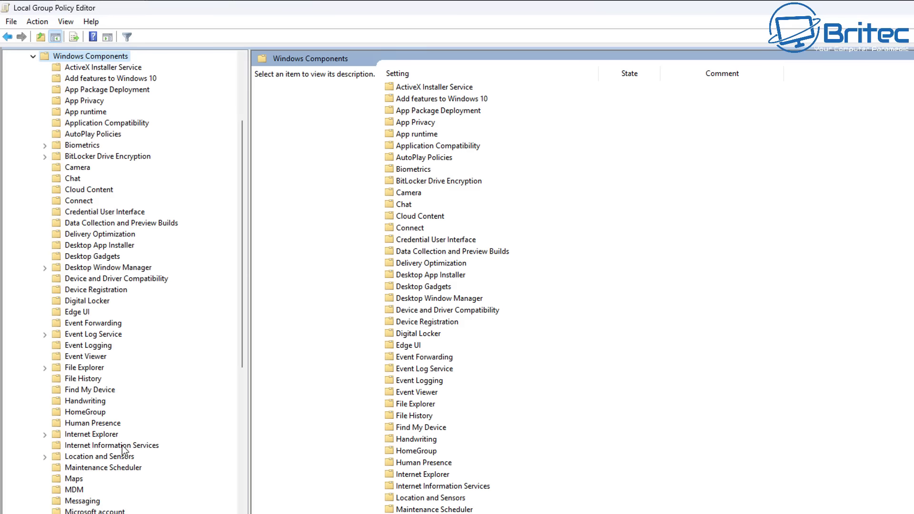
scroll(117, 449, down, 2)
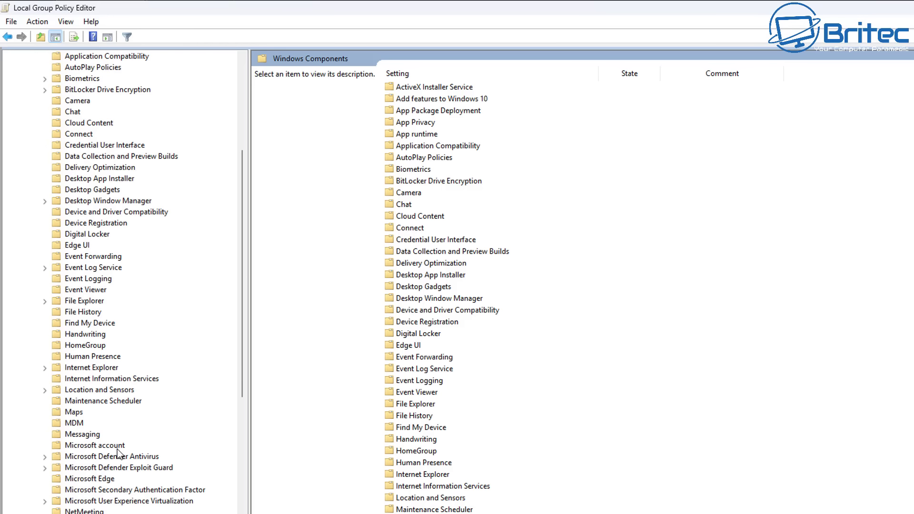
scroll(118, 451, down, 10)
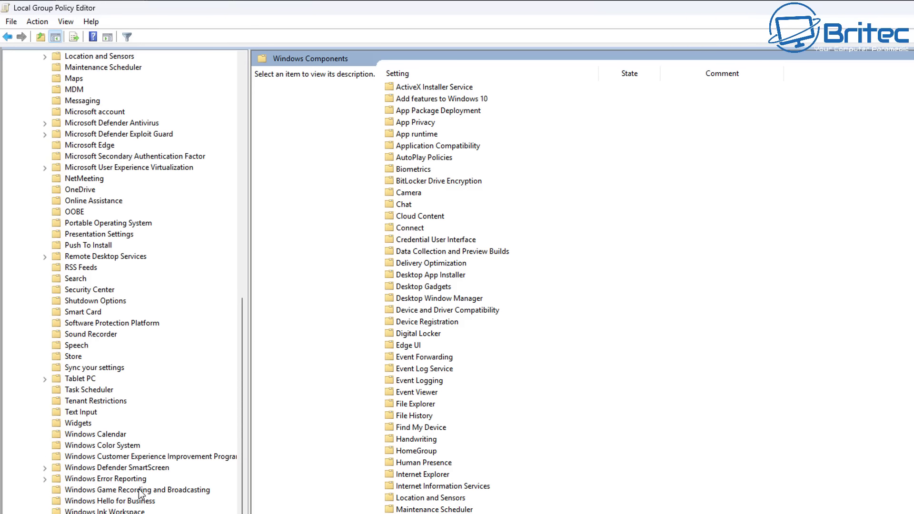
scroll(139, 485, down, 4)
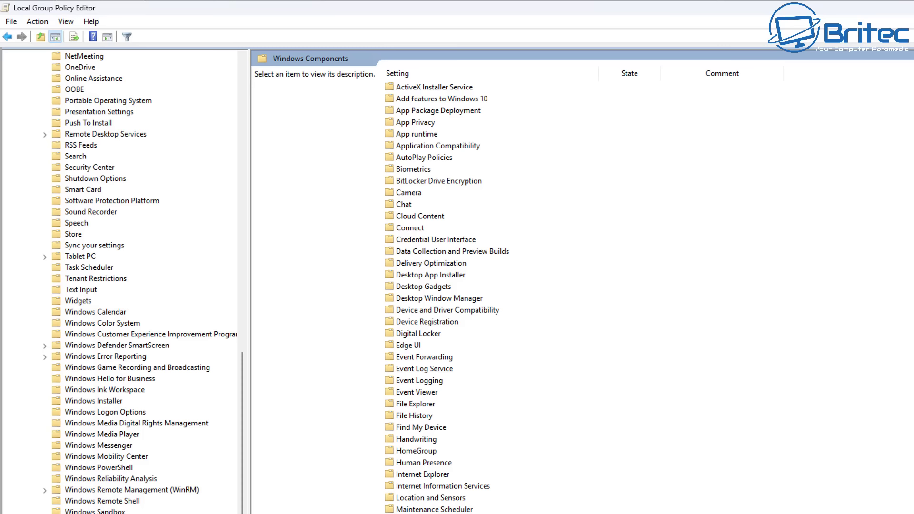
scroll(119, 281, up, 2)
scroll(119, 281, up, 6)
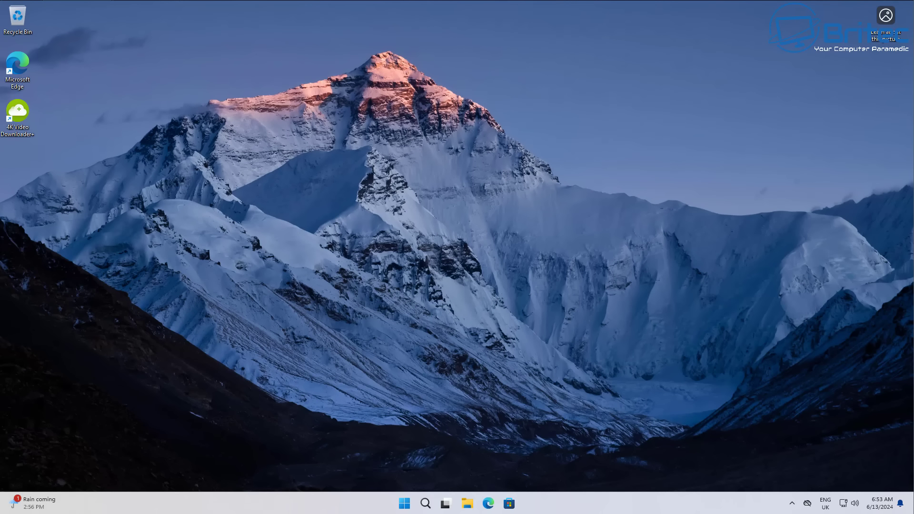
Search for "regedit", open the Registry Editor and allow it to make changes to the device.
click(404, 505)
text(regedit)
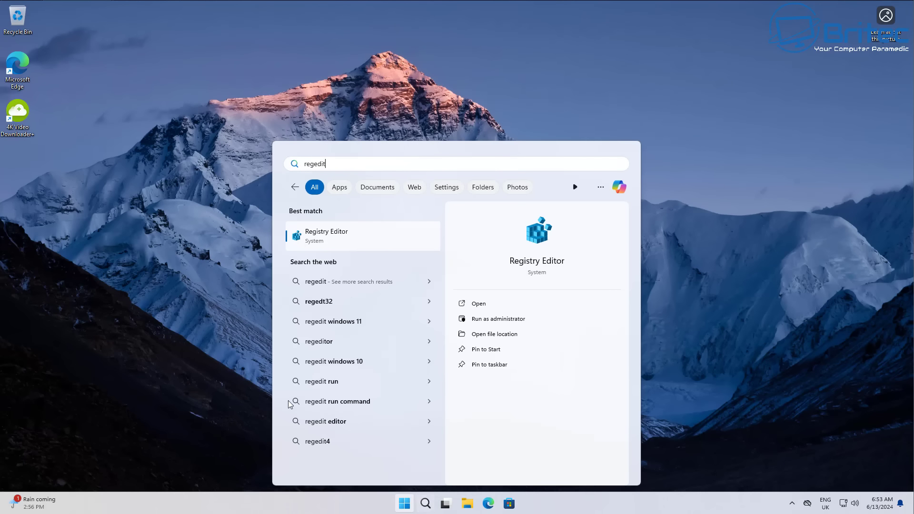
click(335, 234)
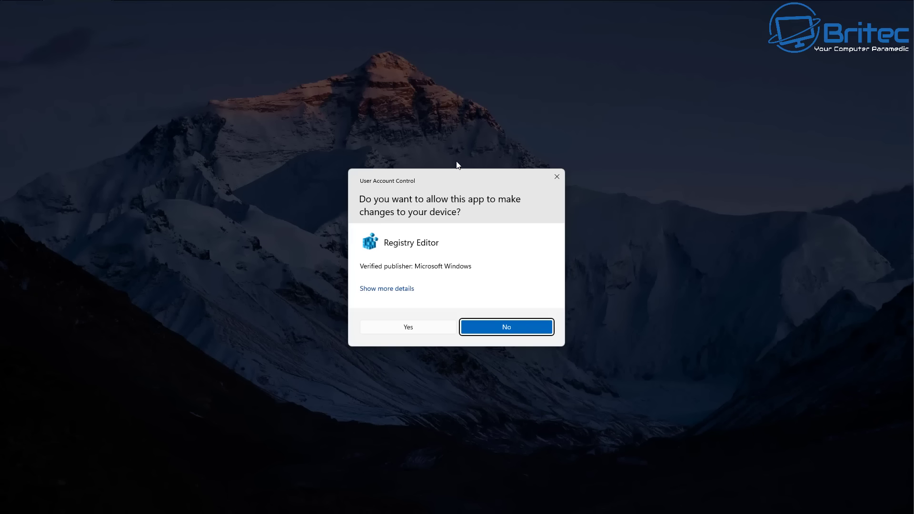
click(423, 332)
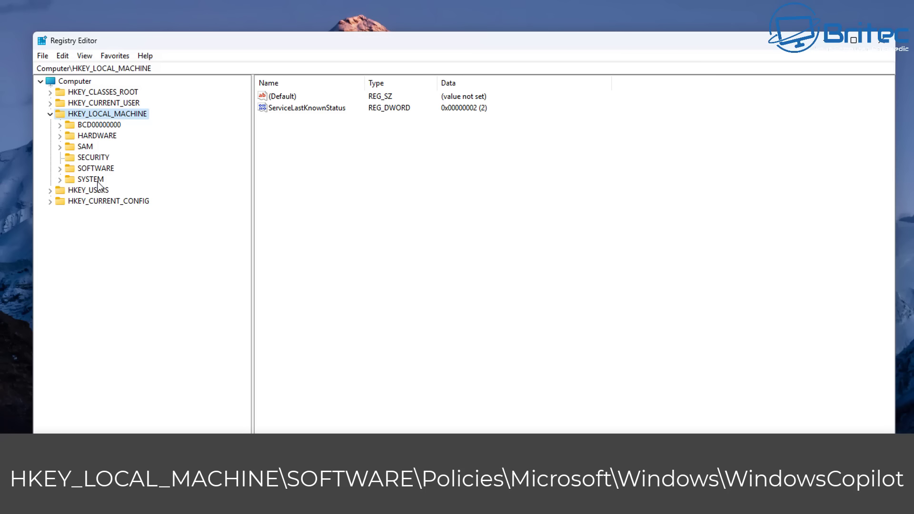
Expand the registry tree down to HKEY_LOCAL_MACHINE\SOFTWARE\Policies\Microsoft\Windows.
click(98, 179)
key(Up)
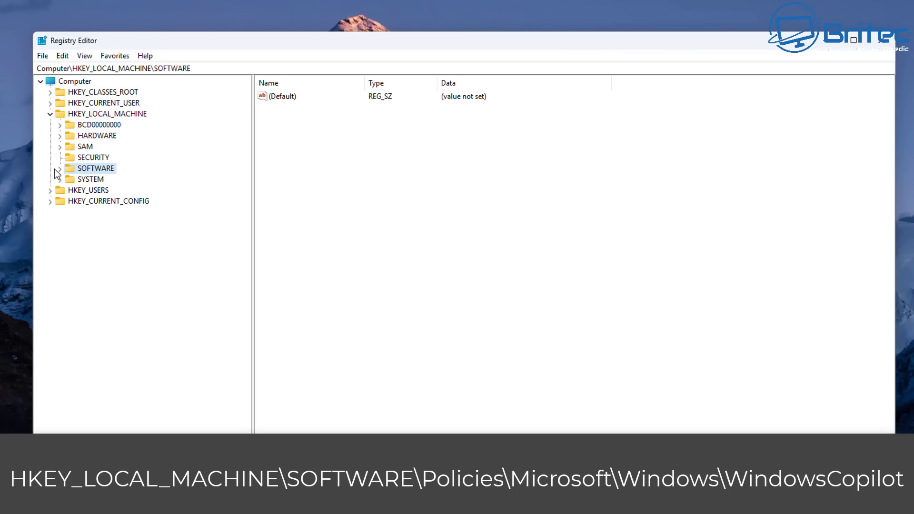
click(58, 170)
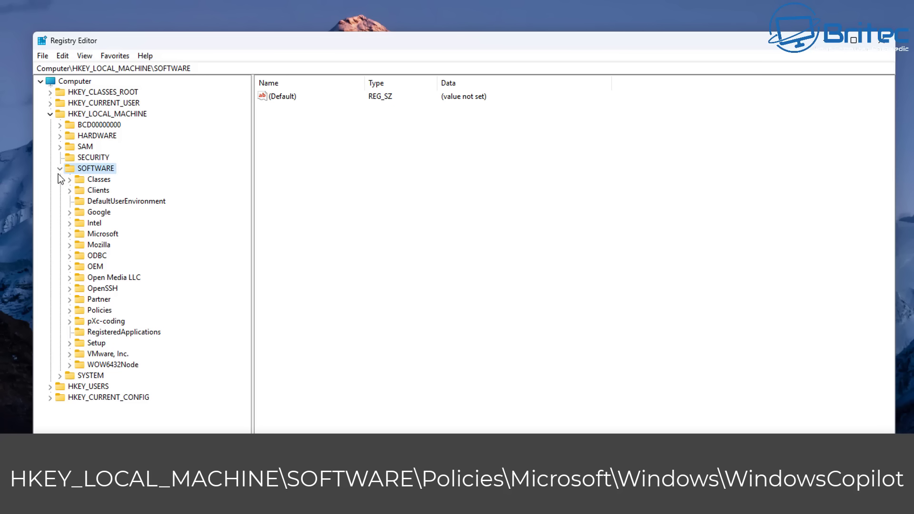
click(100, 311)
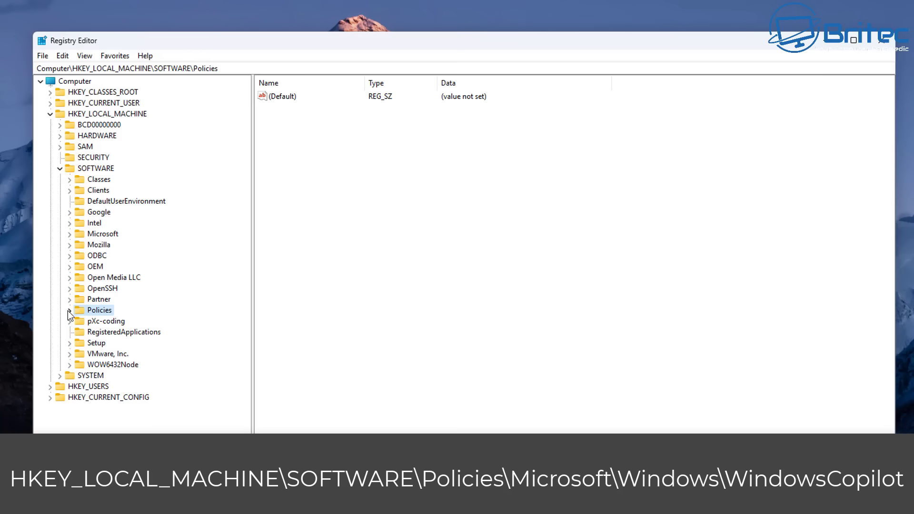
click(68, 311)
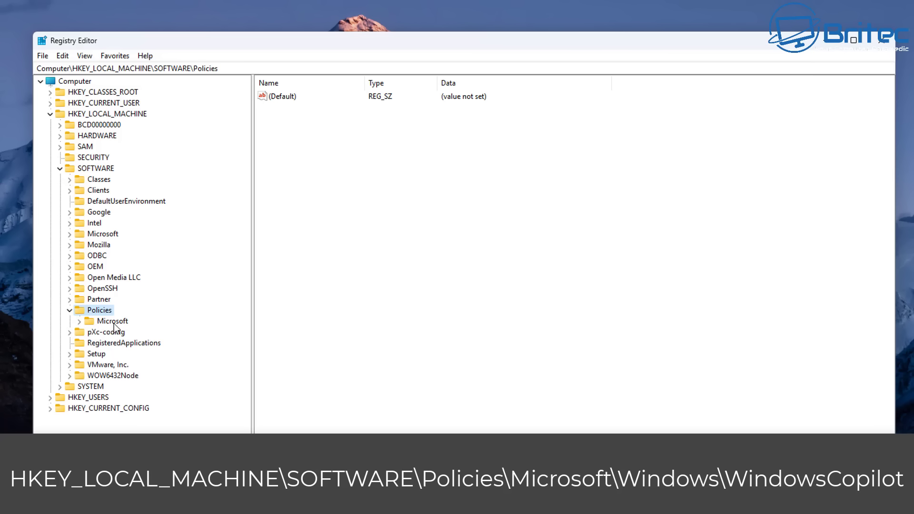
click(114, 323)
click(80, 322)
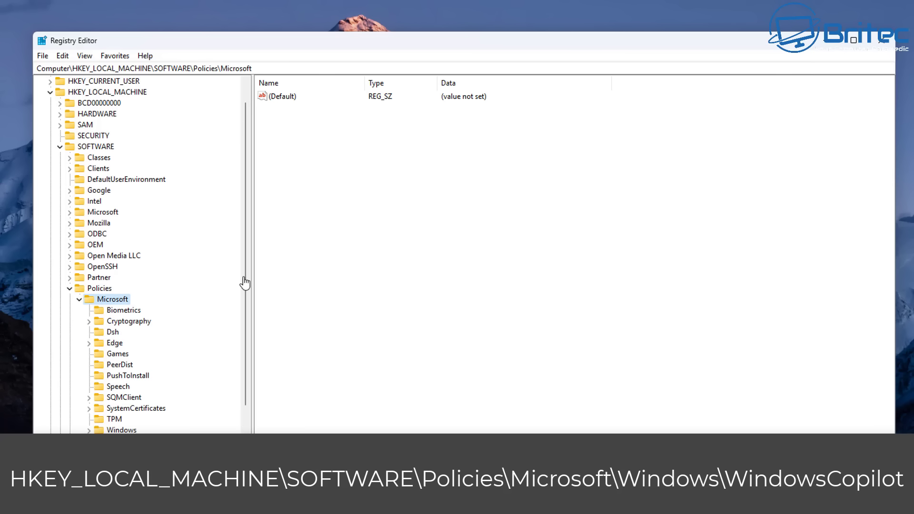
drag(245, 272, 261, 367)
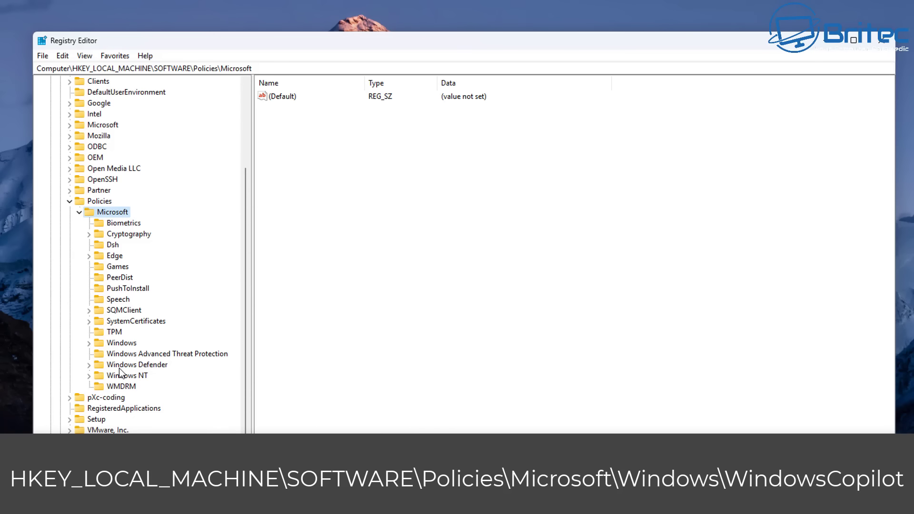
click(119, 343)
click(89, 343)
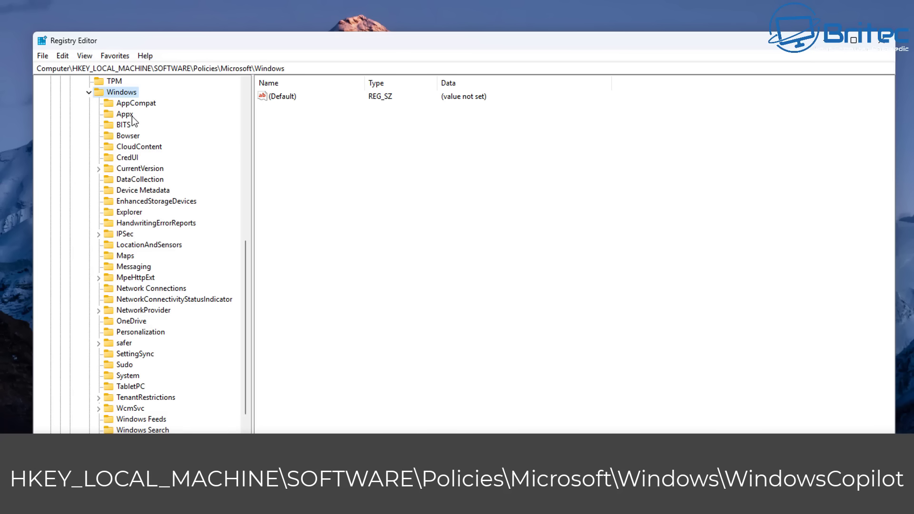
Look through the subkeys of the Windows policy key and view the values in WindowsAI.
scroll(144, 438, down, 2)
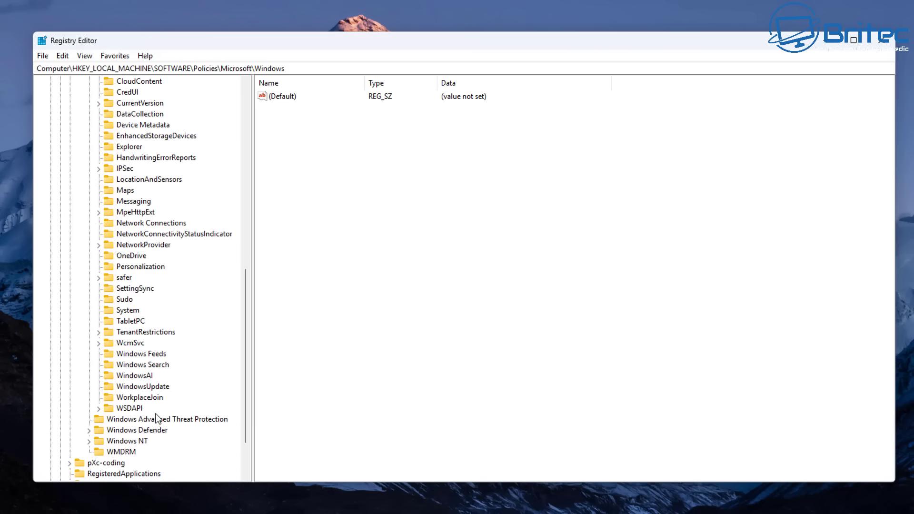
click(138, 377)
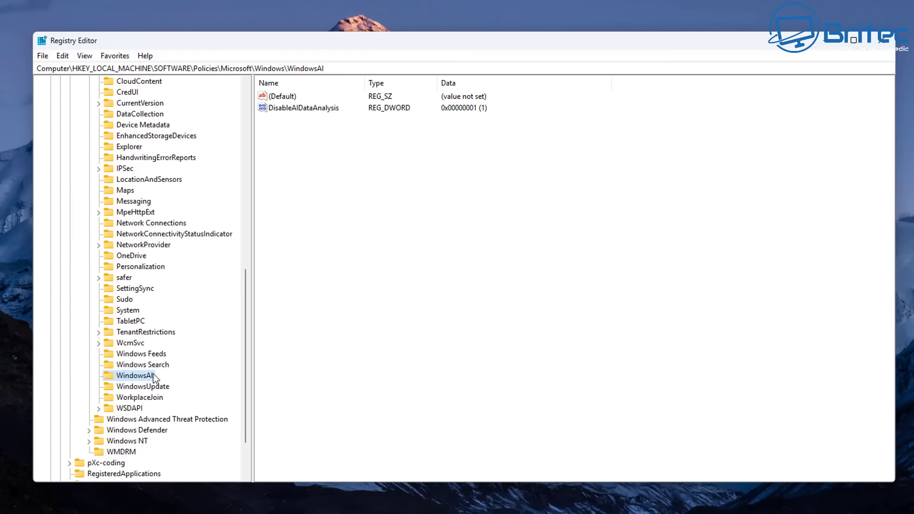
scroll(168, 219, up, 3)
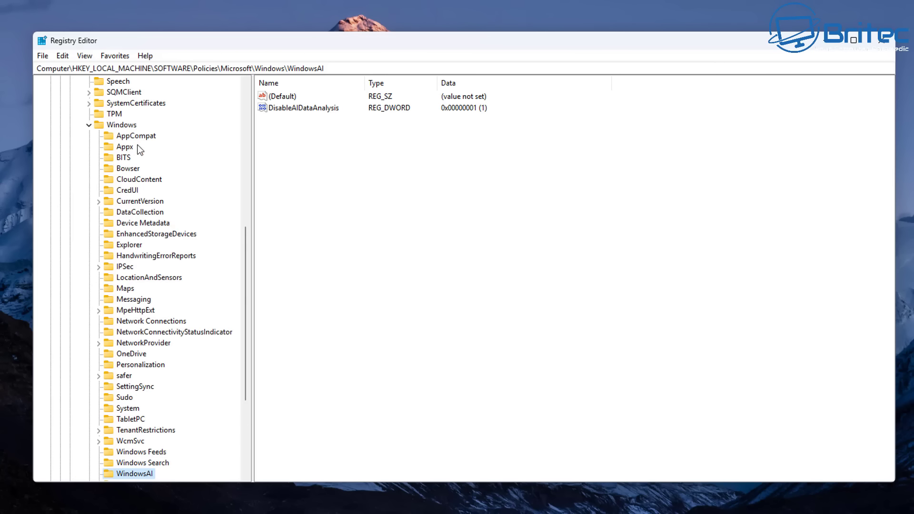
Create a new key named WindowsCopilot under HKEY_LOCAL_MACHINE\SOFTWARE\Policies\Microsoft\Windows.
click(126, 126)
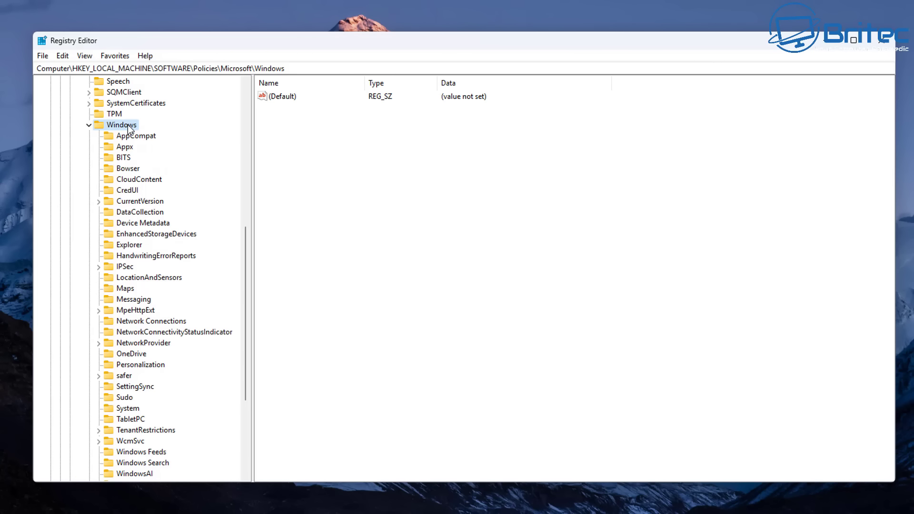
right_click(128, 124)
mouse_move(224, 146)
click(308, 144)
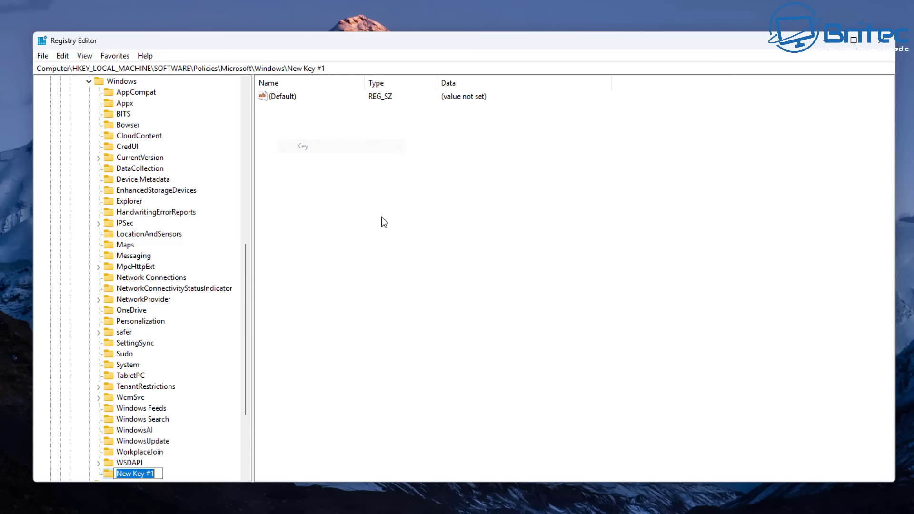
scroll(162, 388, down, 3)
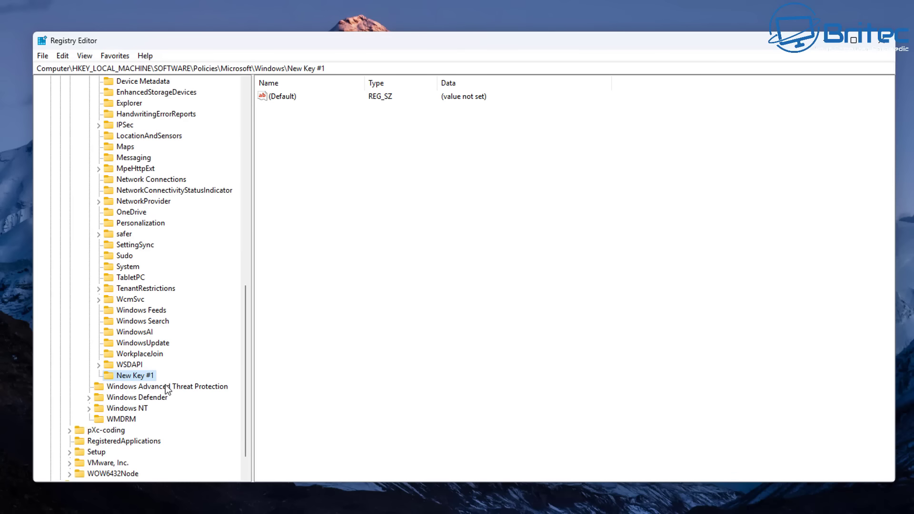
right_click(141, 375)
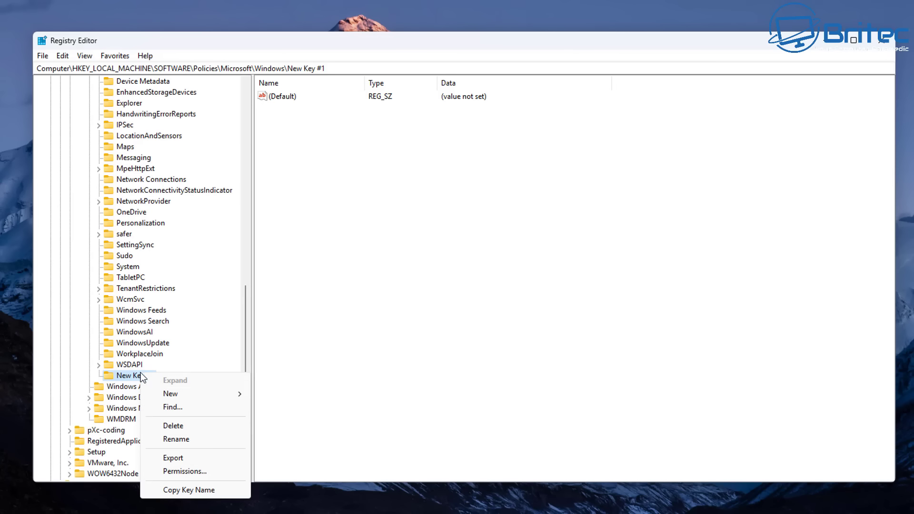
click(189, 444)
text(Windows)
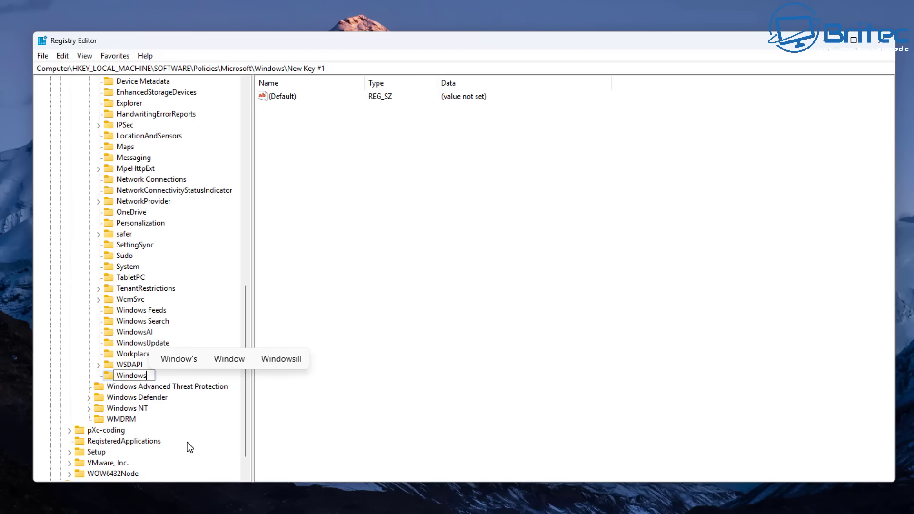
text(Cop)
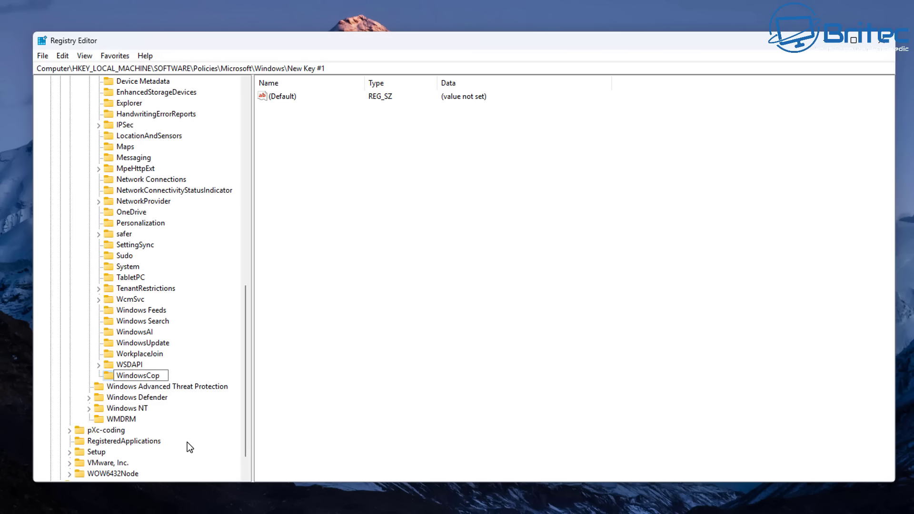
text(ilot)
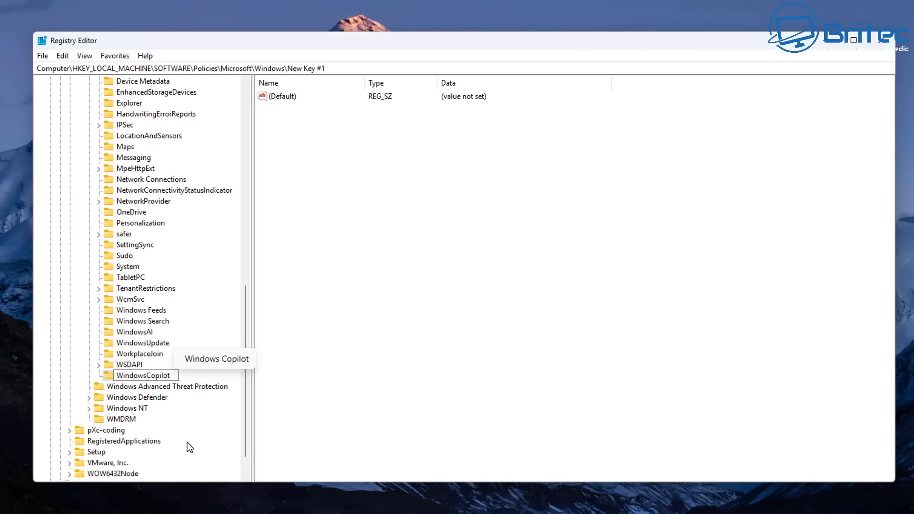
click(313, 412)
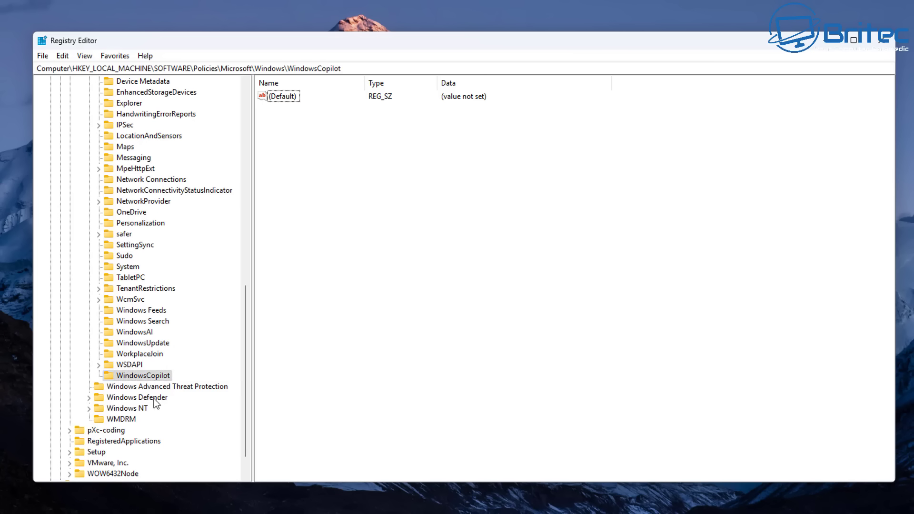
Add a DWORD (32-bit) value named TurnOffWindowsCopilot to the WindowsCopilot key.
right_click(290, 140)
mouse_move(318, 151)
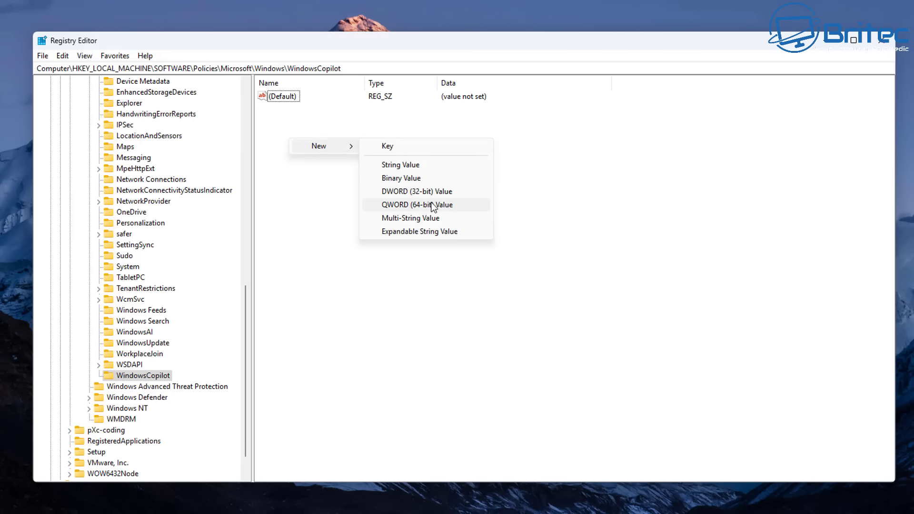
click(459, 193)
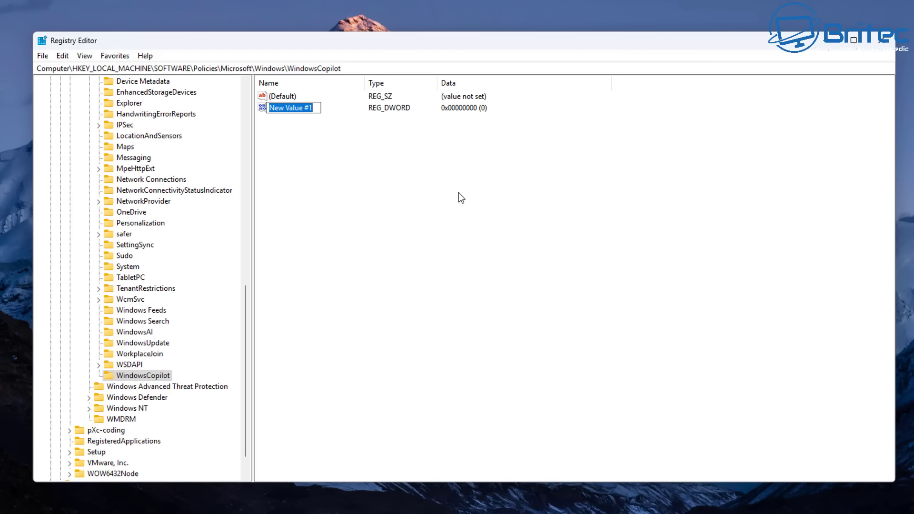
text(Turn)
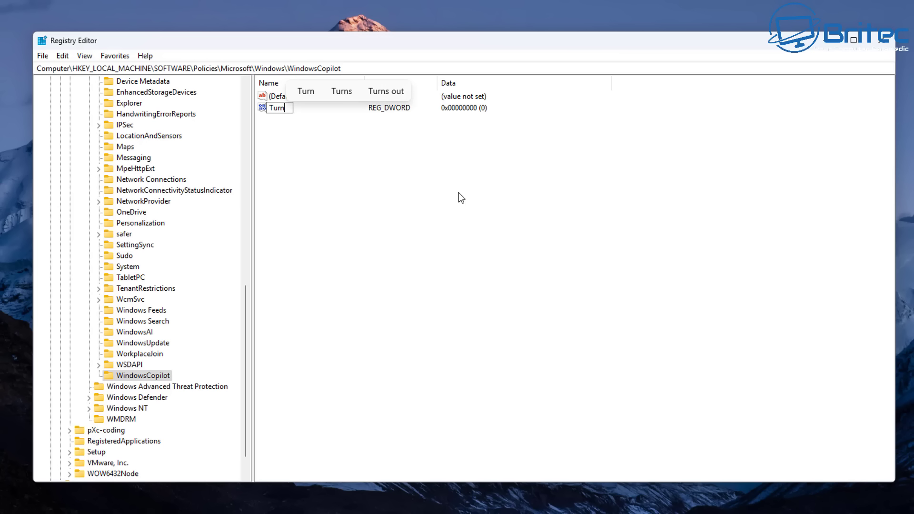
text(O)
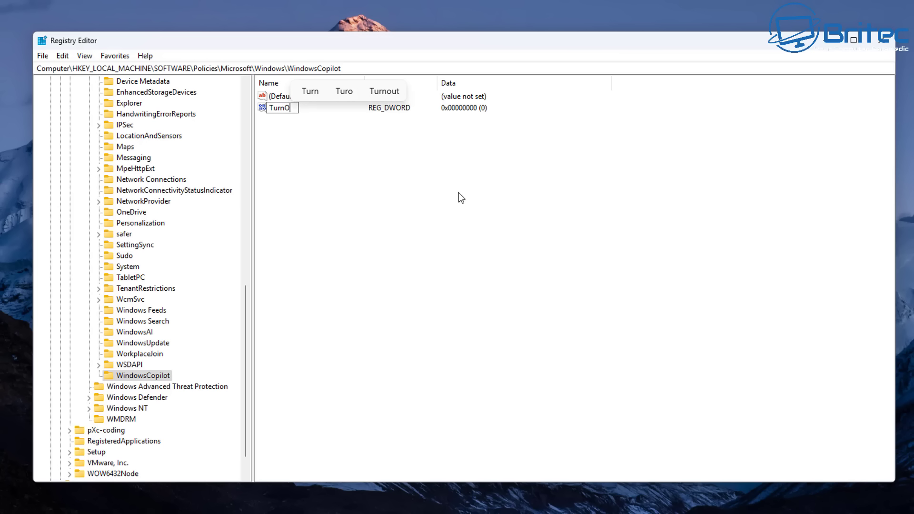
text(ffWindows)
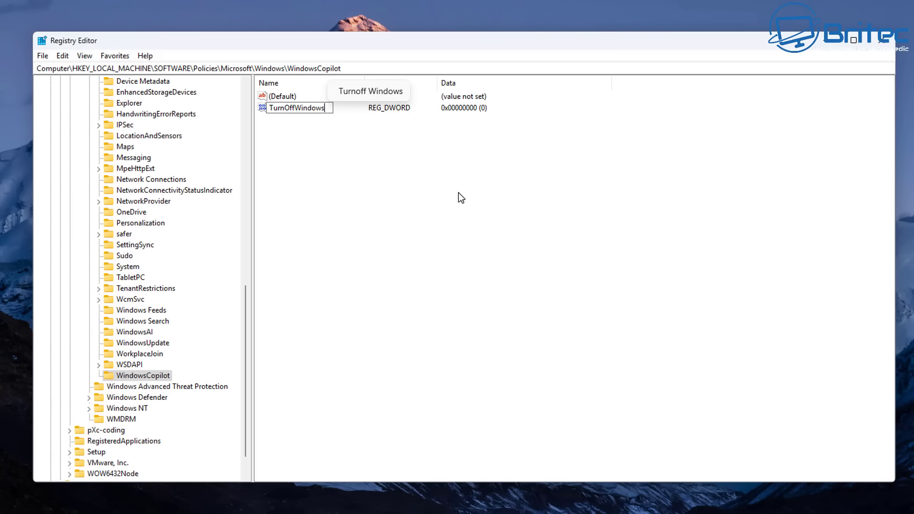
text(Cop)
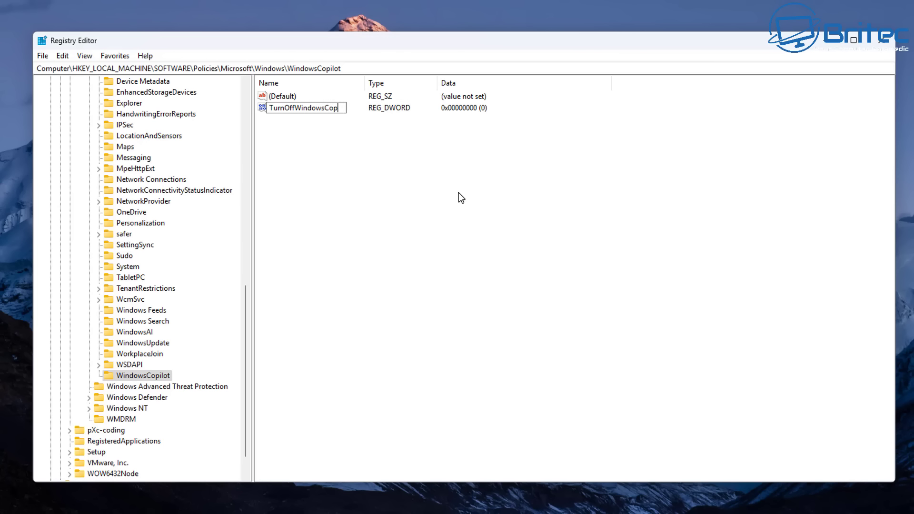
text(ilot)
key(Return)
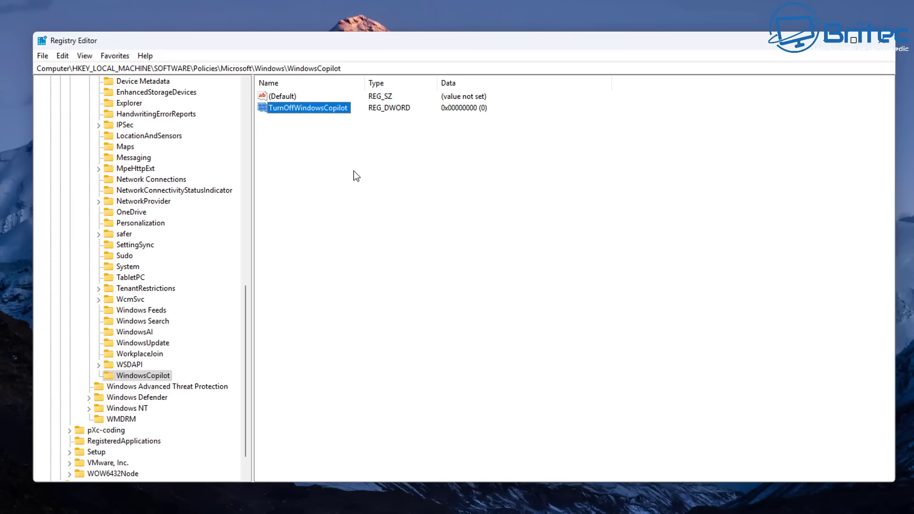
Set the value data of TurnOffWindowsCopilot to 1 and save it.
double_click(302, 108)
drag(145, 99, 360, 144)
text(1)
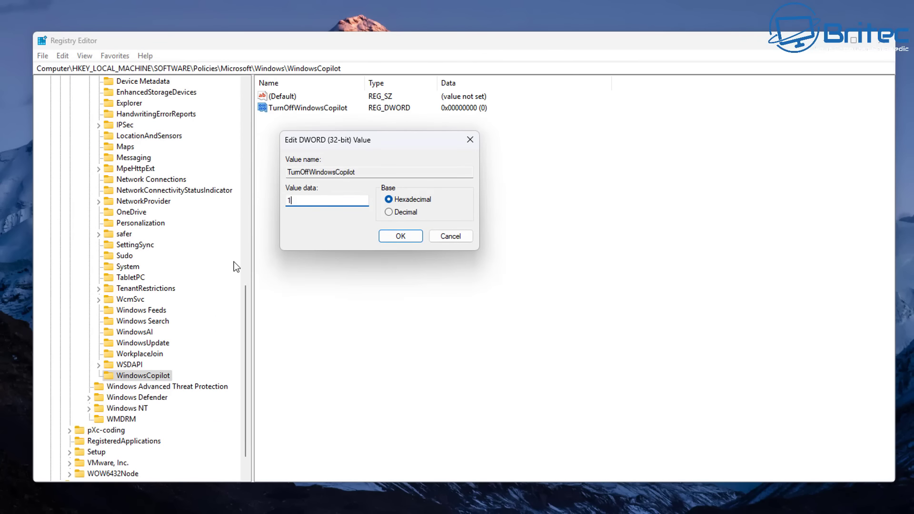
click(406, 241)
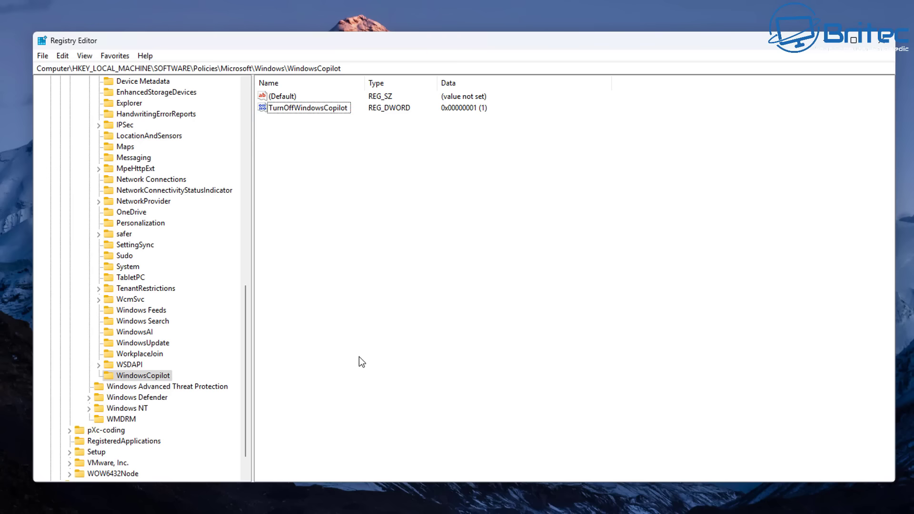
Collapse the Windows, Microsoft and SOFTWARE keys and the whole HKEY_LOCAL_MACHINE branch.
scroll(191, 357, up, 9)
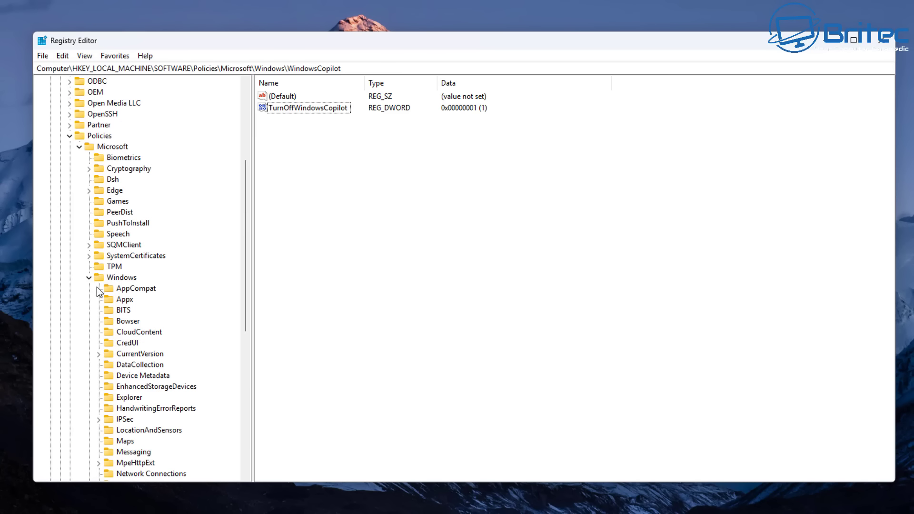
click(89, 278)
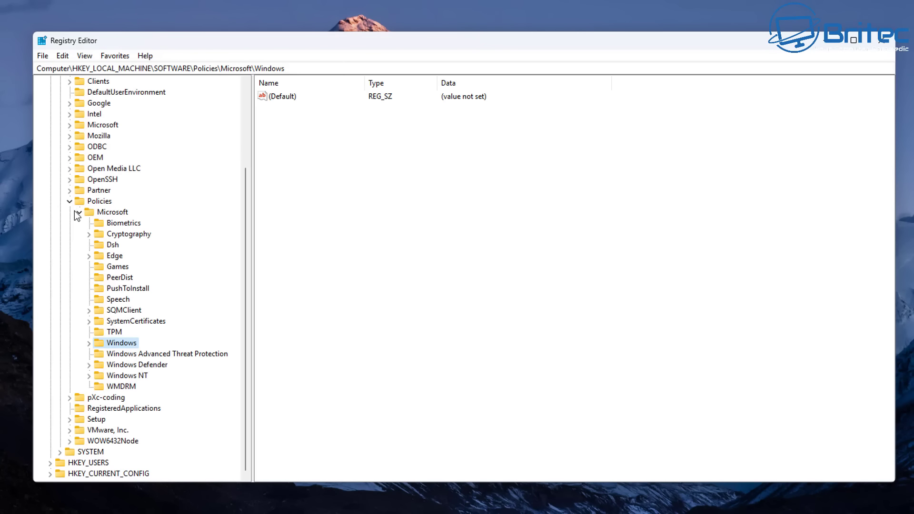
click(75, 211)
click(60, 169)
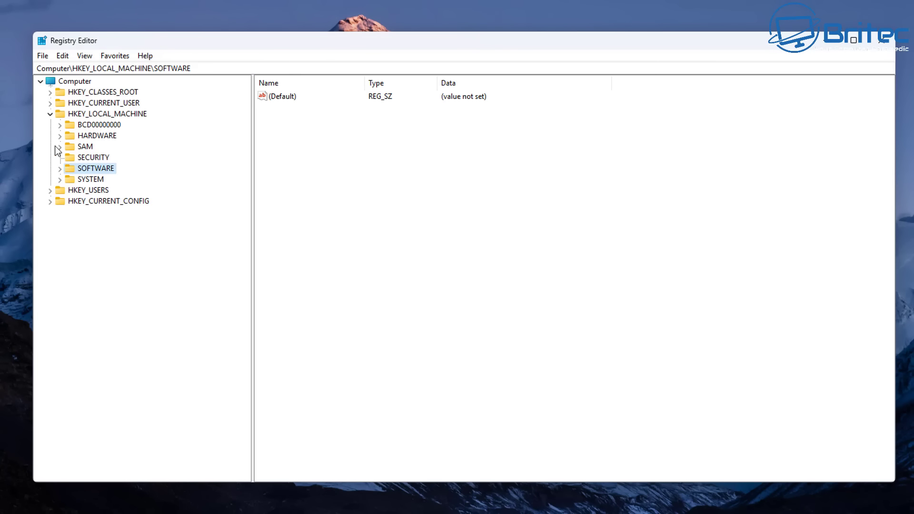
click(51, 114)
Open the WindowsCopilot key under HKEY_CURRENT_USER\Software\Policies\Microsoft\Windows.
click(120, 102)
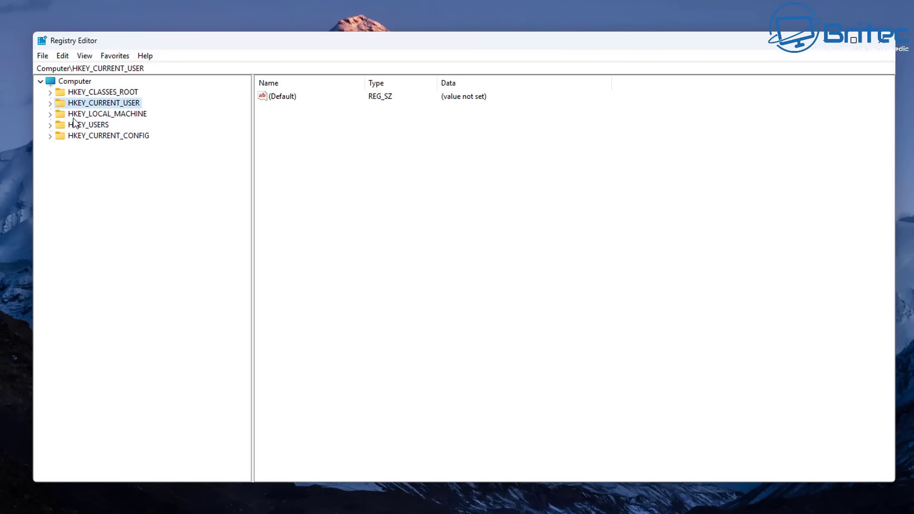
click(50, 104)
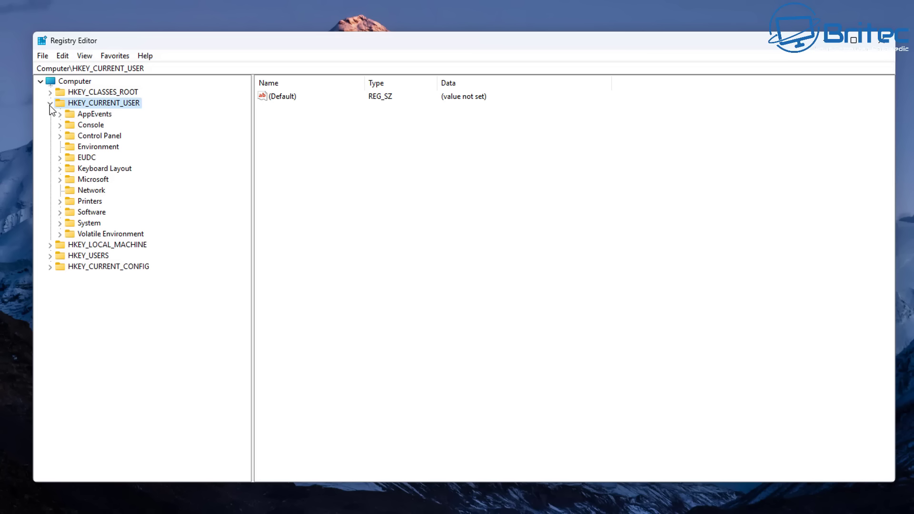
click(96, 213)
click(60, 212)
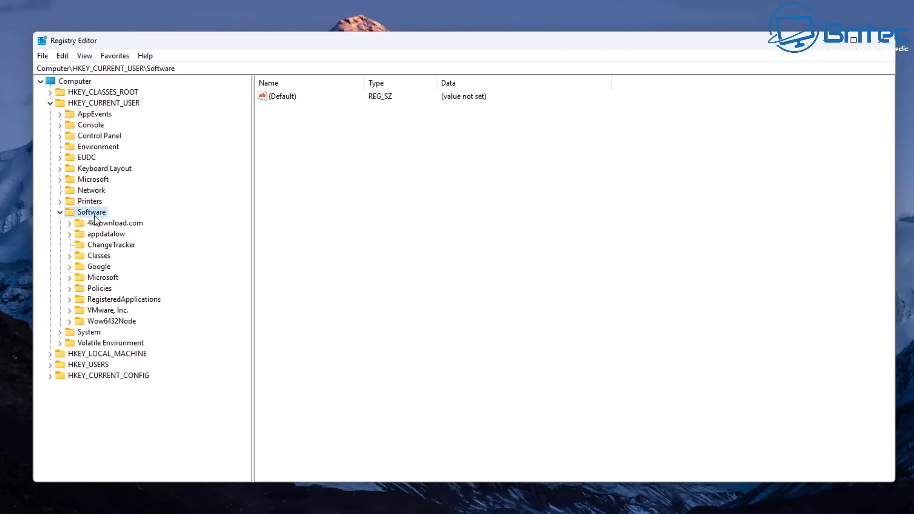
click(100, 289)
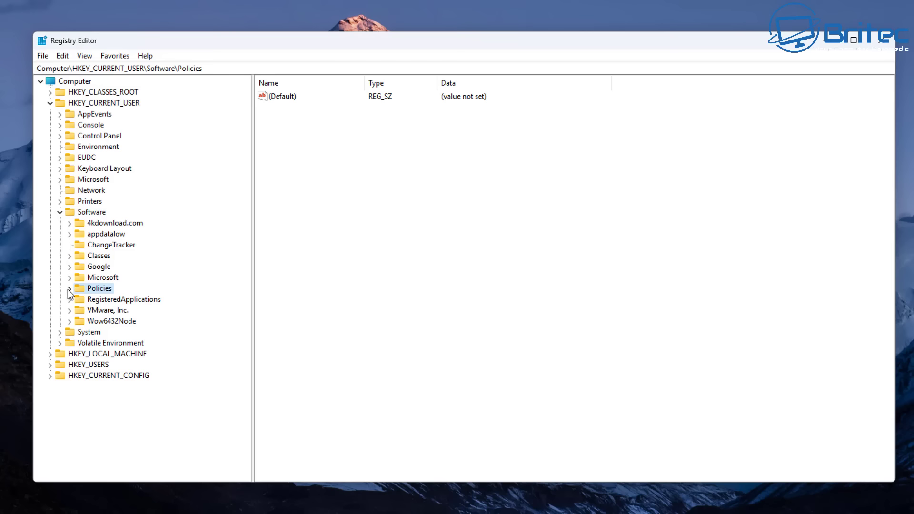
click(69, 289)
click(110, 299)
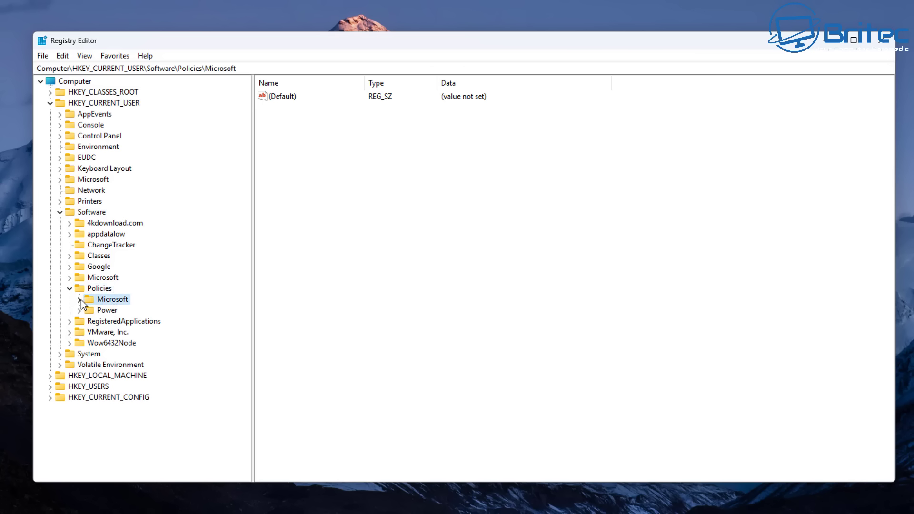
click(80, 299)
click(115, 324)
click(90, 322)
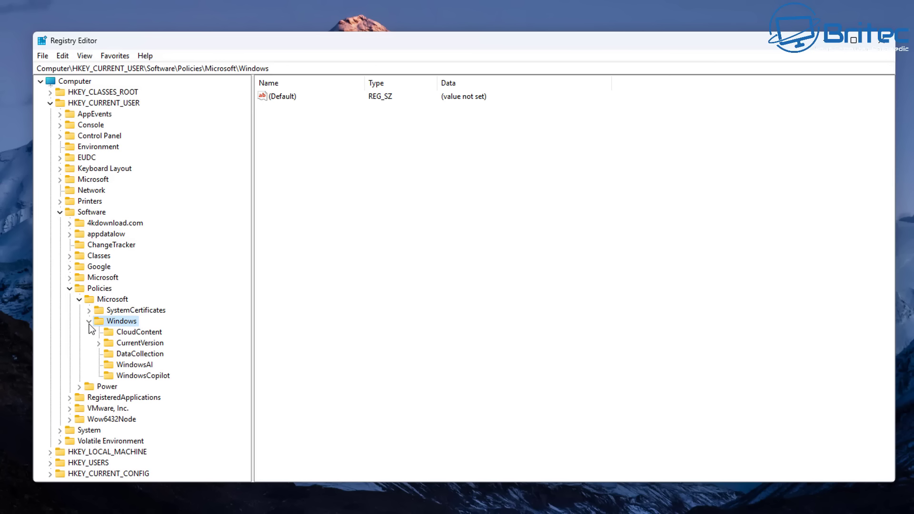
click(139, 376)
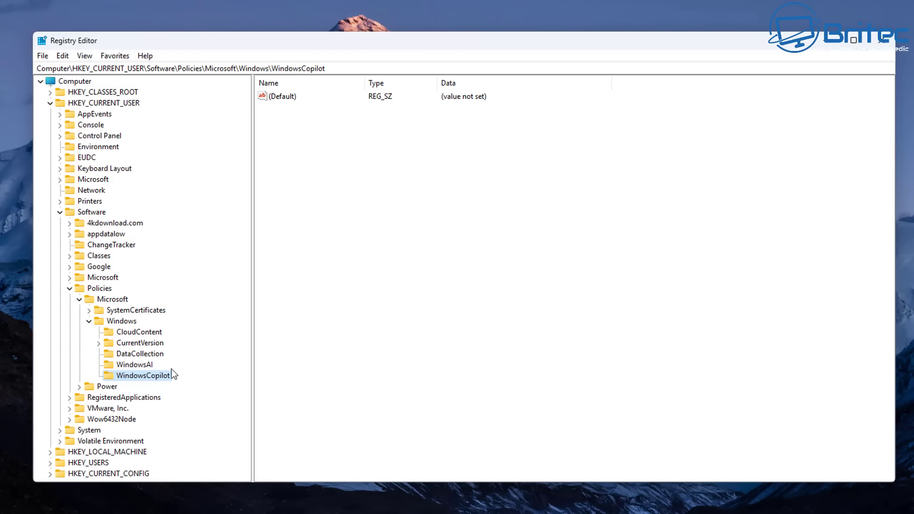
Add a DWORD (32-bit) value named TurnOffWindowsCopilot to the WindowsCopilot key under HKEY_CURRENT_USER.
right_click(283, 128)
mouse_move(310, 134)
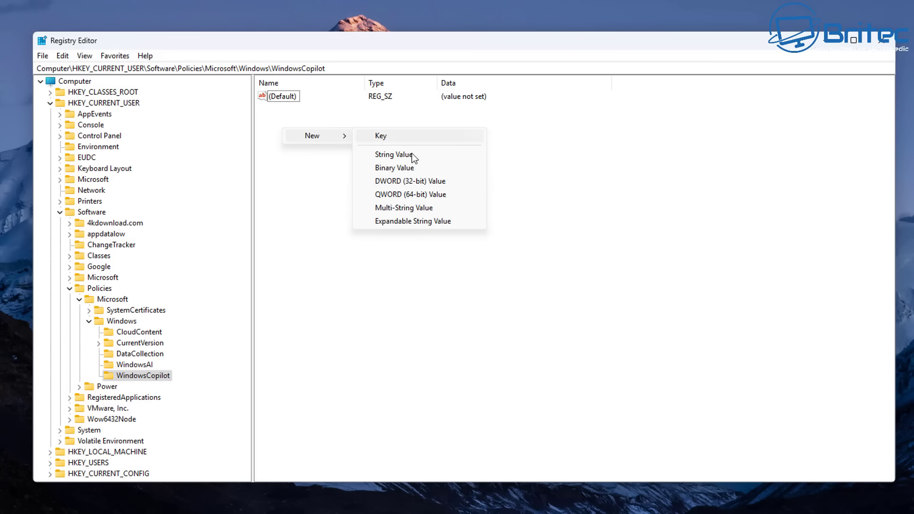
click(453, 182)
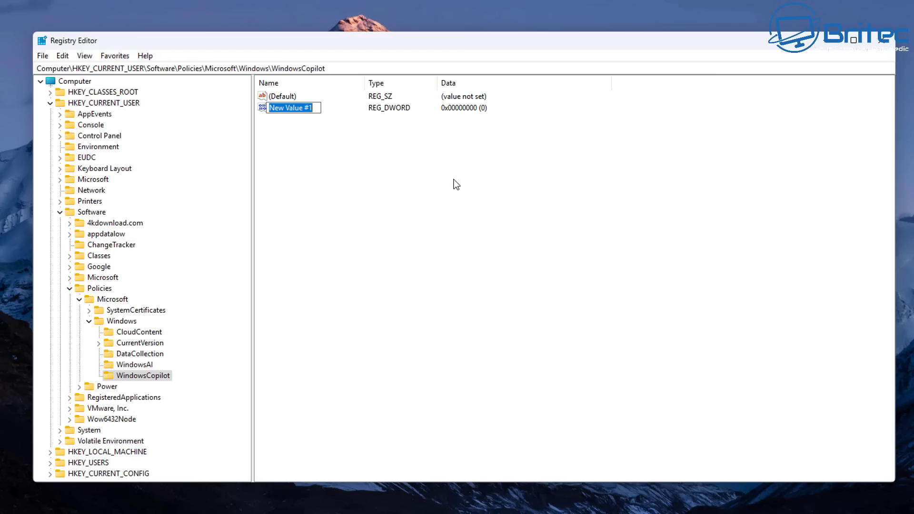
text(Turn)
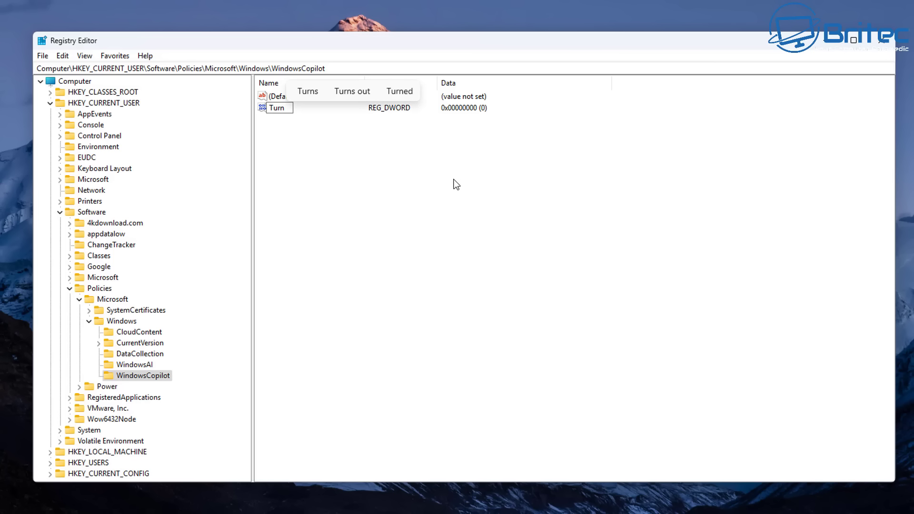
text(O)
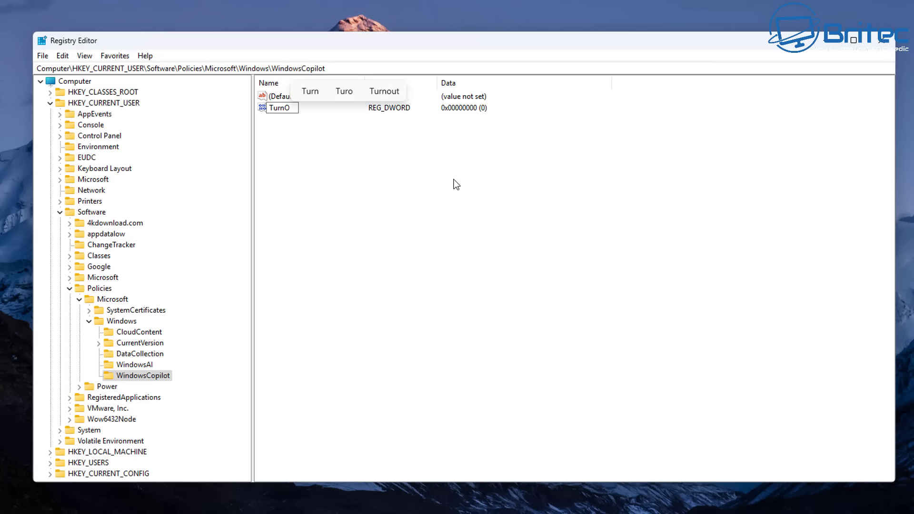
text(ffWi)
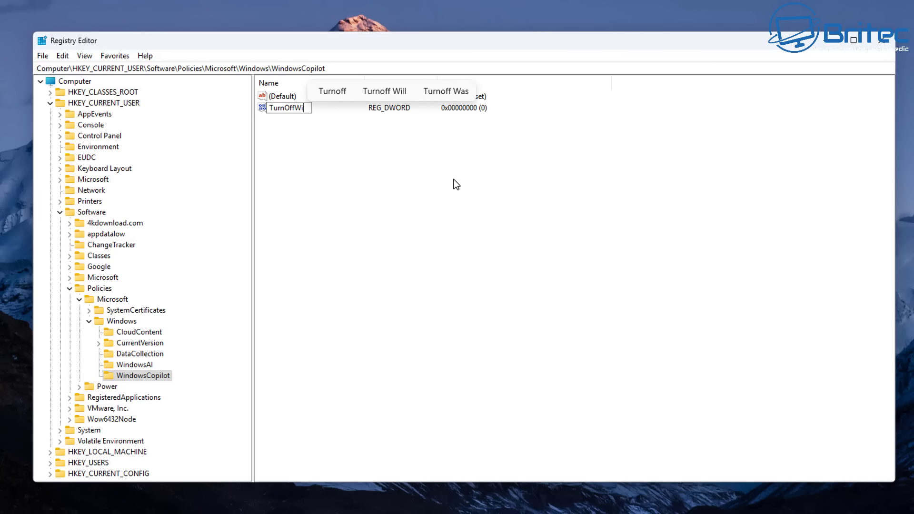
text(ndowsC)
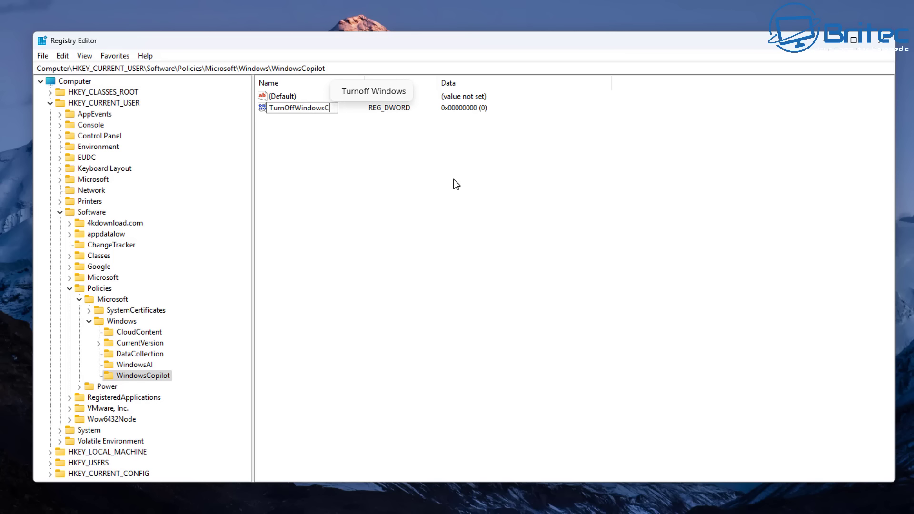
text(op)
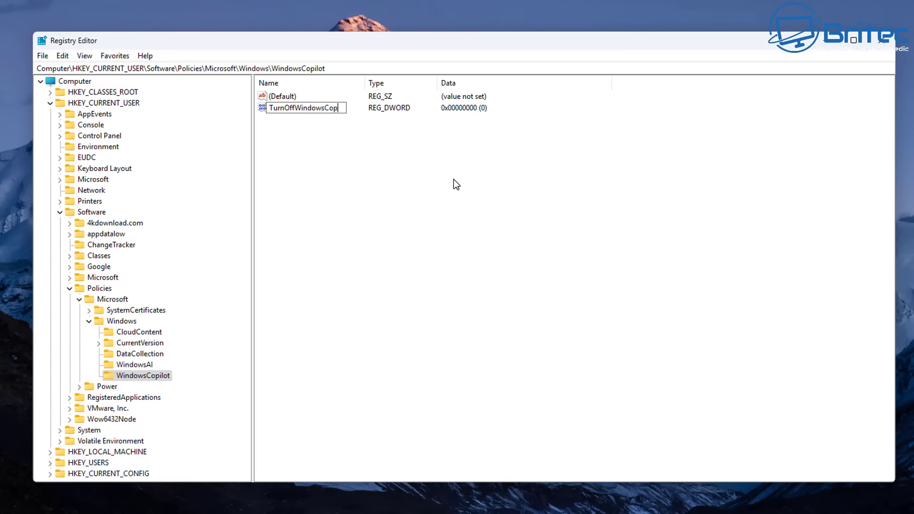
text(ilot)
key(Return)
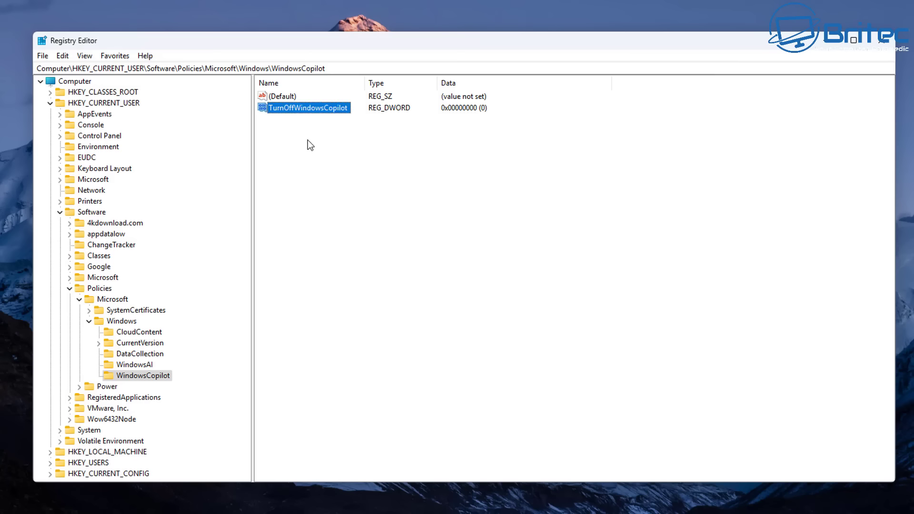
Set the value data of the current user's TurnOffWindowsCopilot value to 1 and save it.
double_click(296, 108)
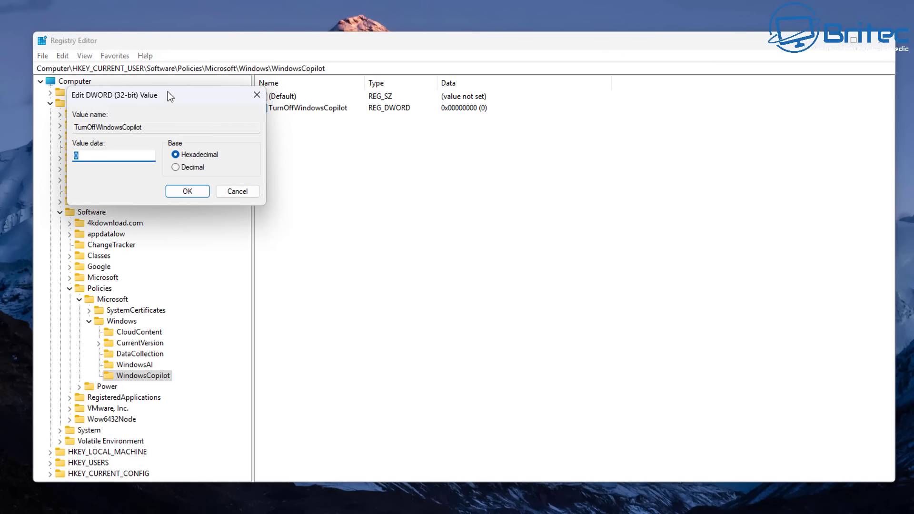
drag(168, 92, 360, 132)
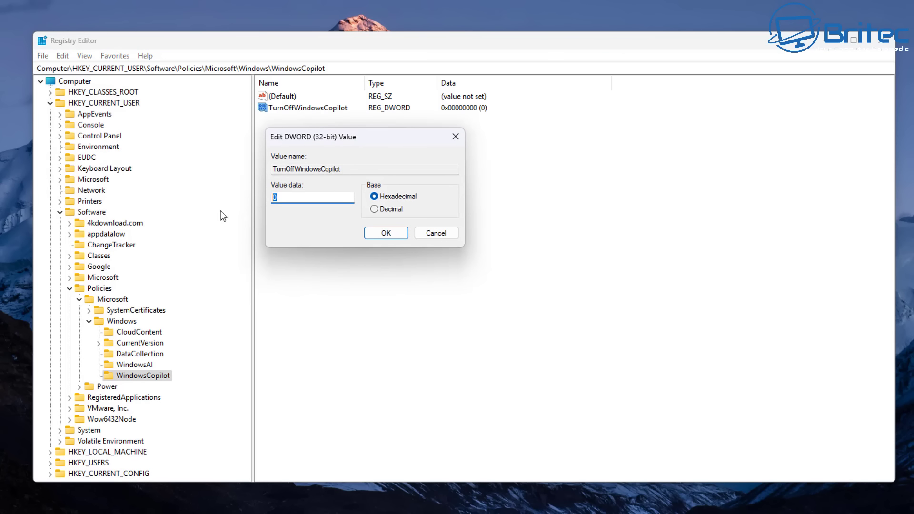
text(1)
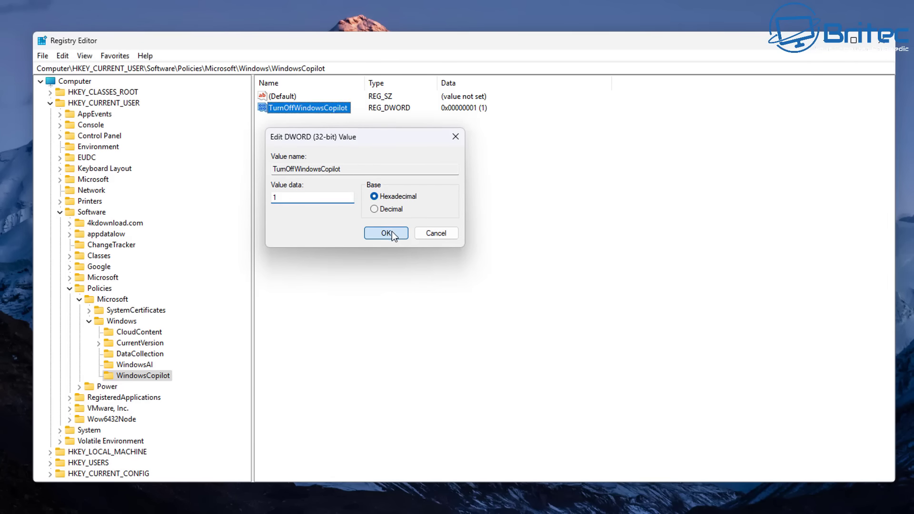
click(393, 231)
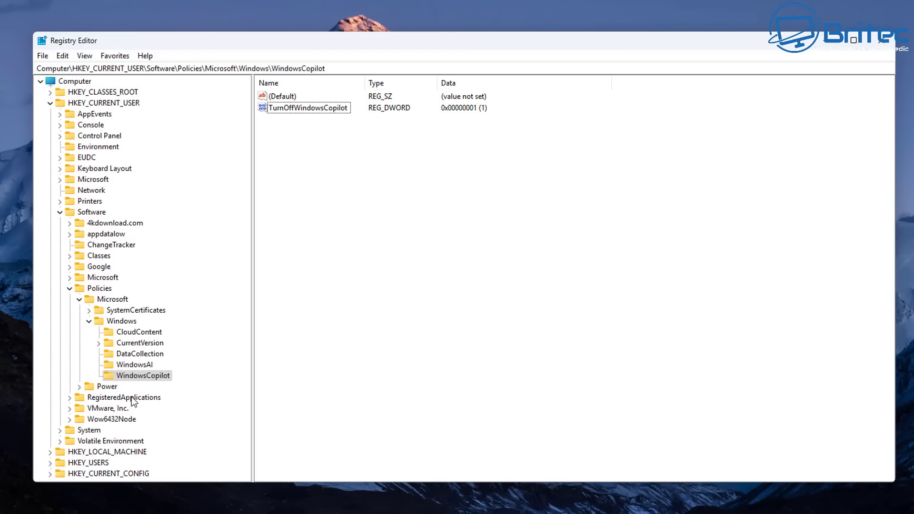
Collapse the Windows, Microsoft, Policies and Software keys and the whole HKEY_CURRENT_USER branch.
click(89, 322)
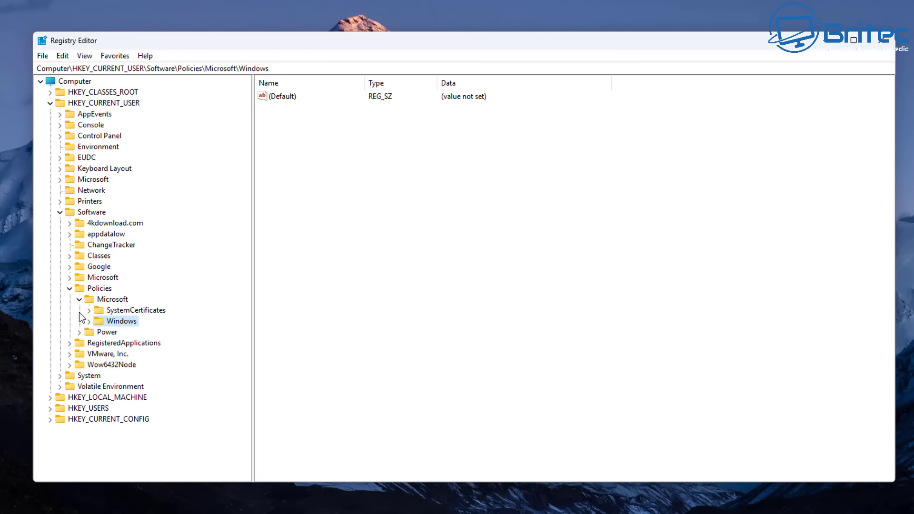
click(79, 300)
click(70, 289)
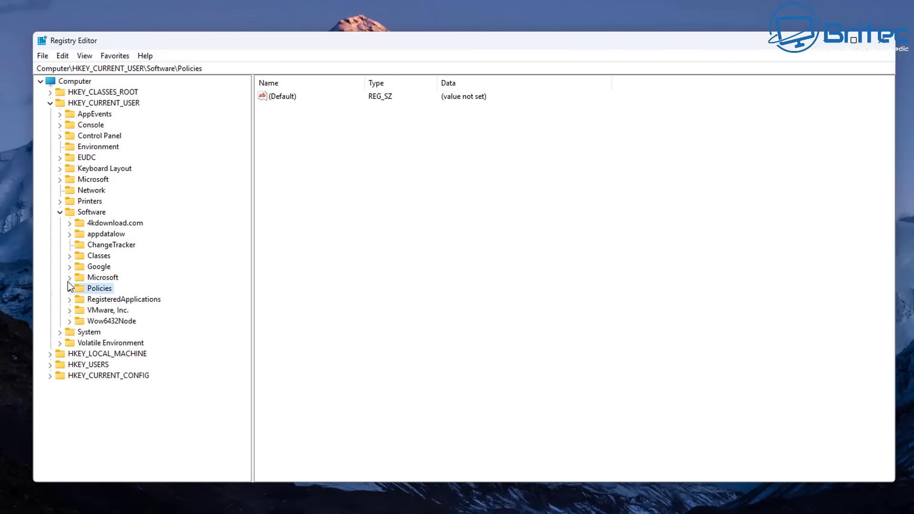
click(60, 213)
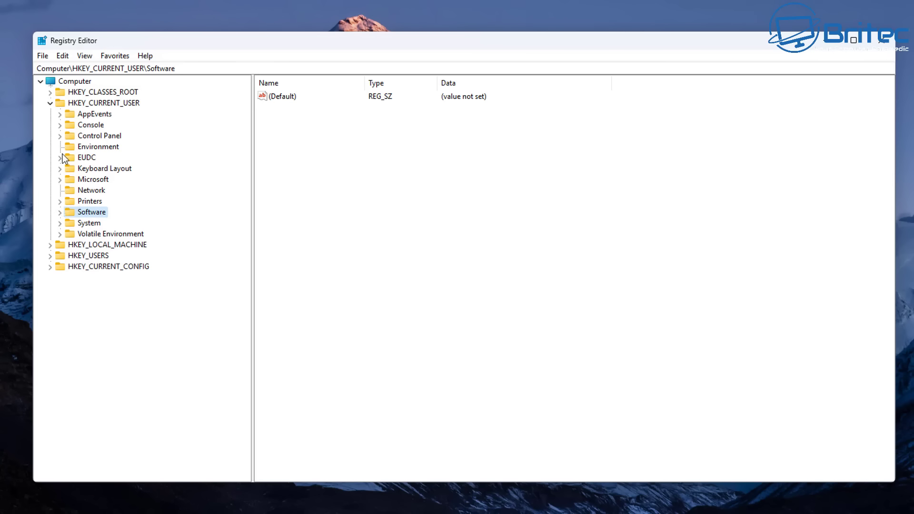
click(53, 102)
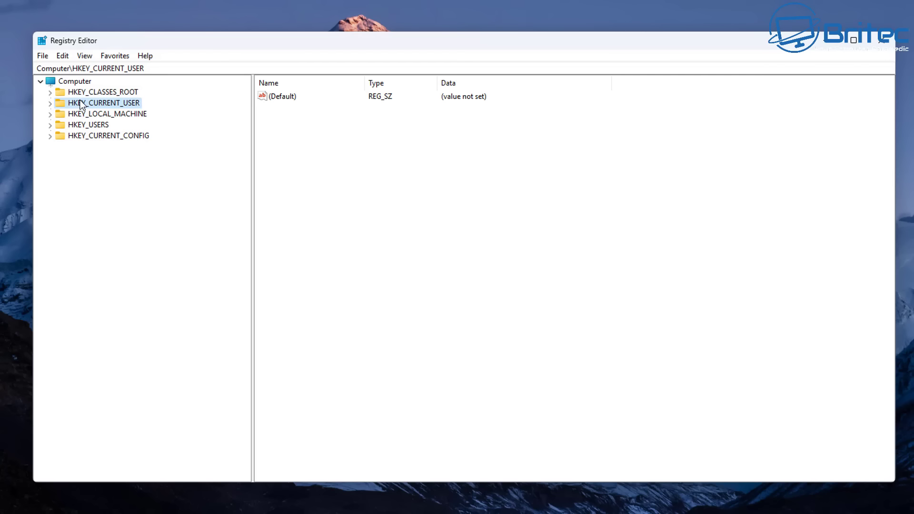
Expand HKEY_CURRENT_USER\Microsoft\Windows\CurrentVersion down to the Explorer key and check its StartupApproved subkey.
click(50, 103)
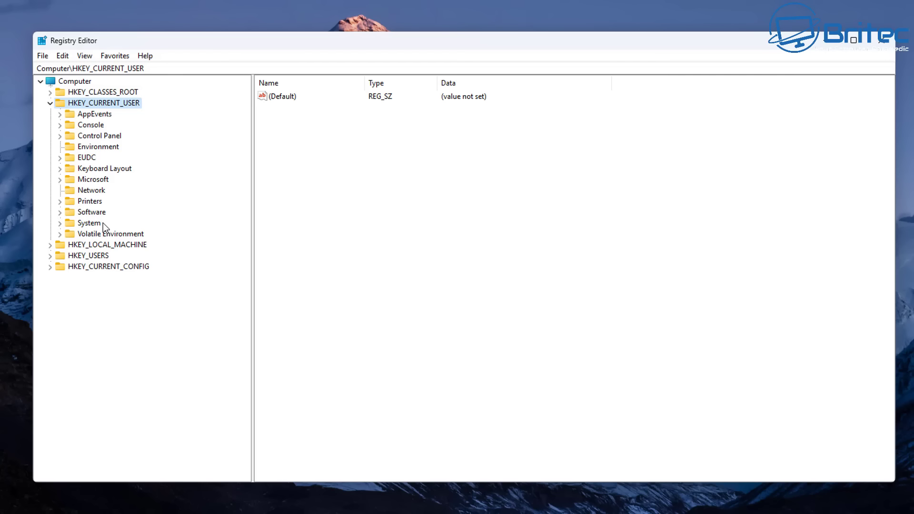
click(76, 180)
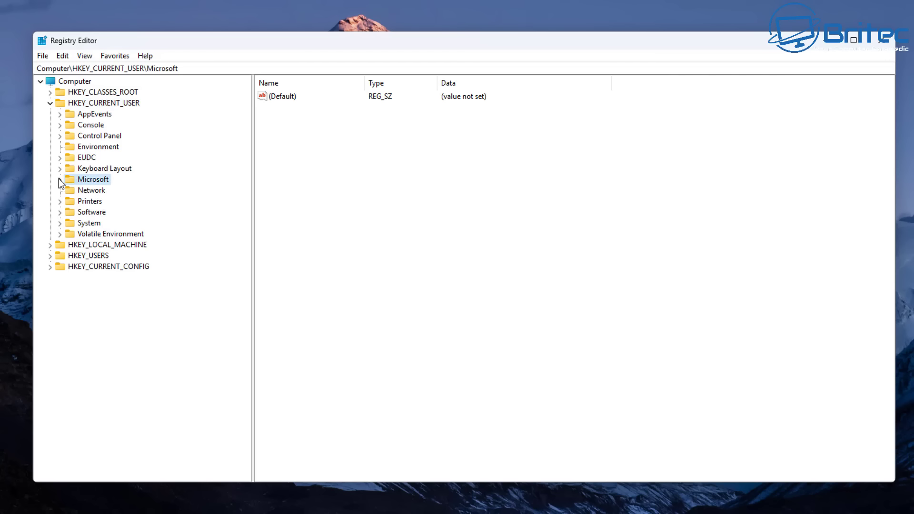
click(60, 180)
click(98, 191)
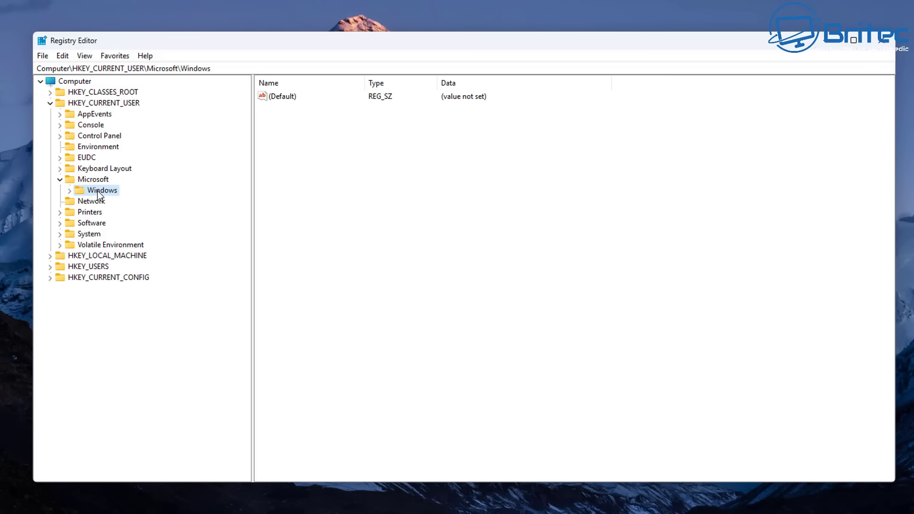
click(70, 191)
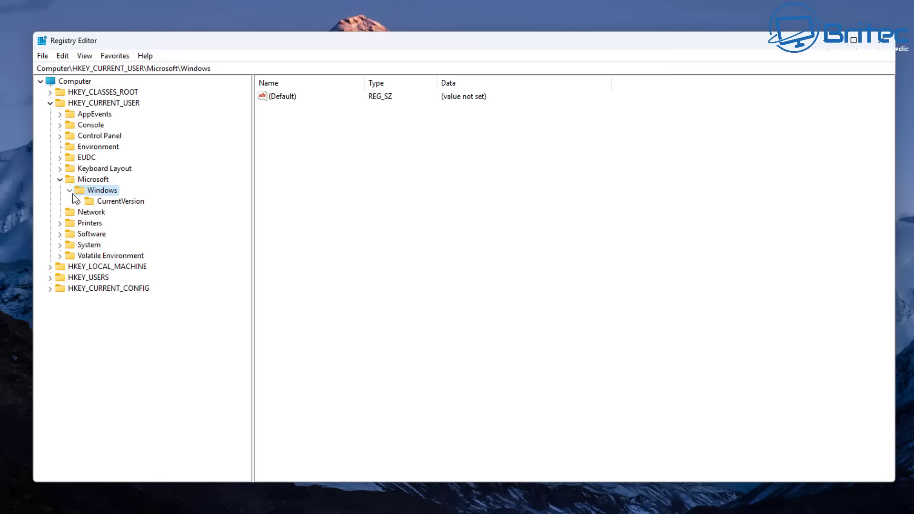
click(131, 202)
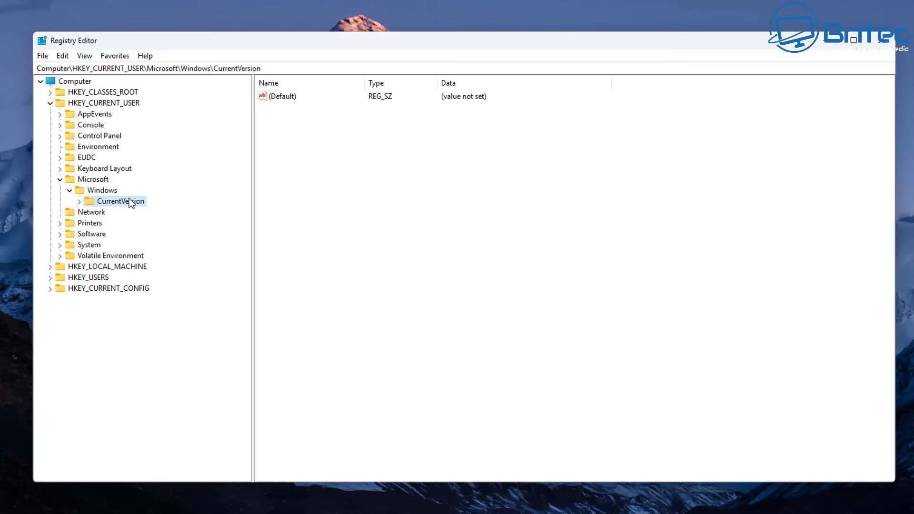
click(79, 202)
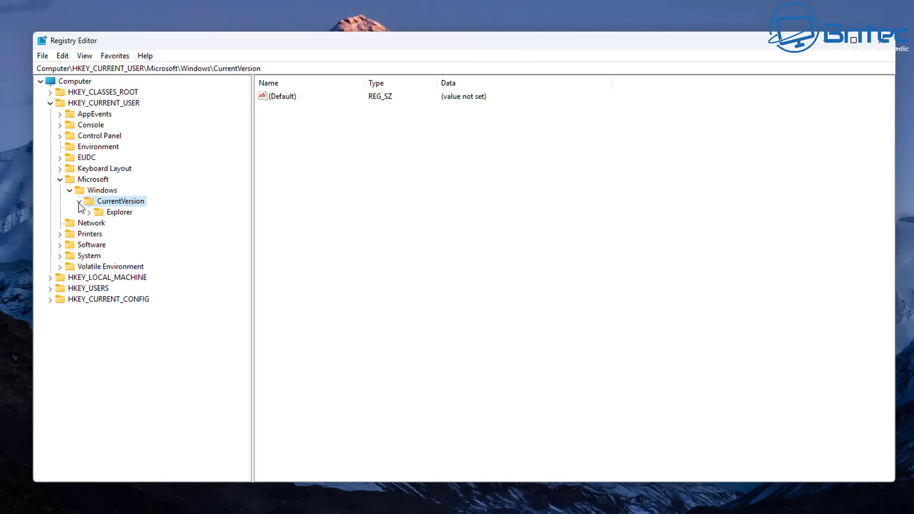
click(116, 213)
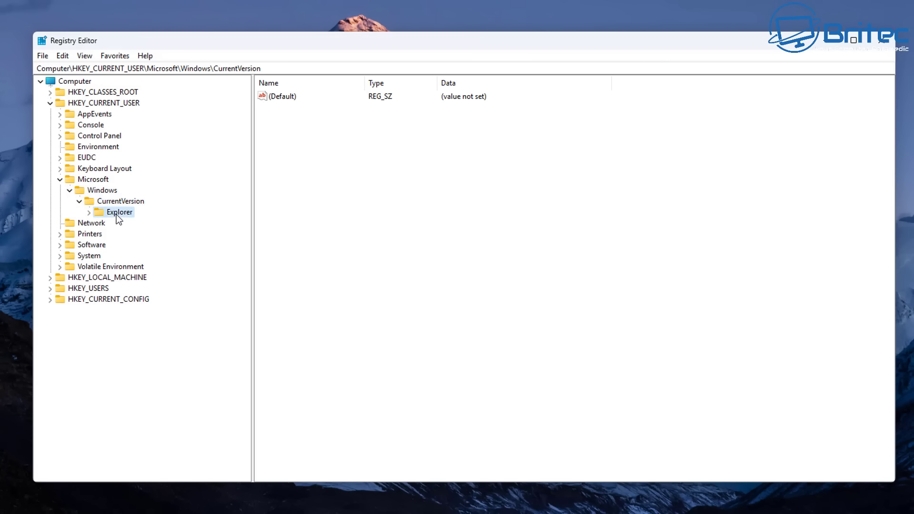
click(89, 213)
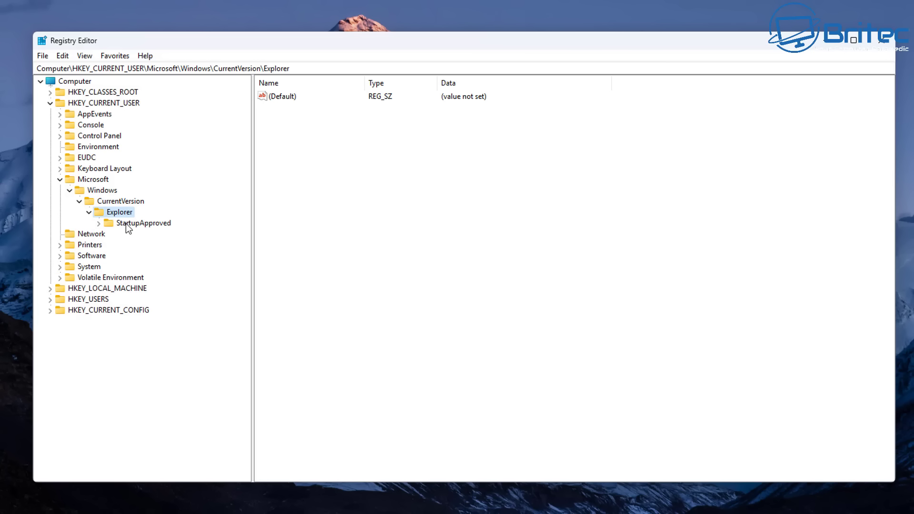
click(99, 224)
click(99, 225)
Create a subkey named Advanced under the current user's Explorer key.
right_click(120, 214)
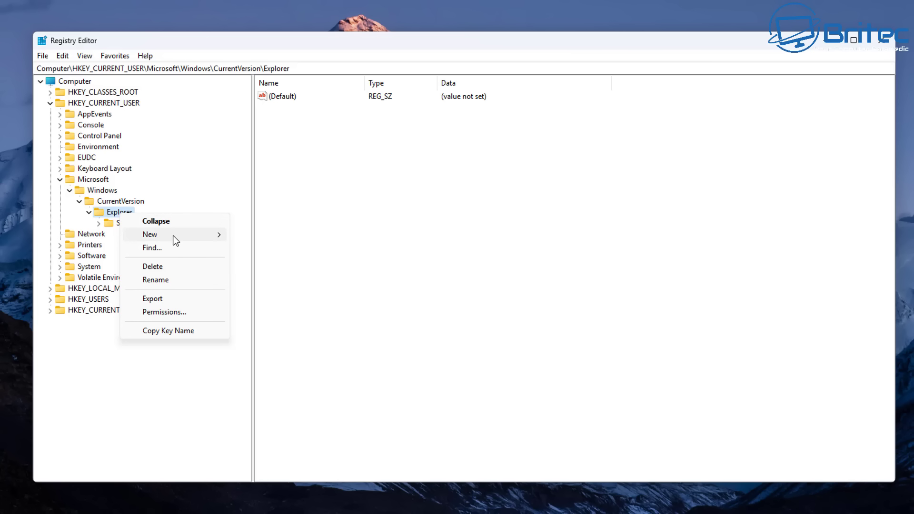
mouse_move(176, 236)
click(278, 236)
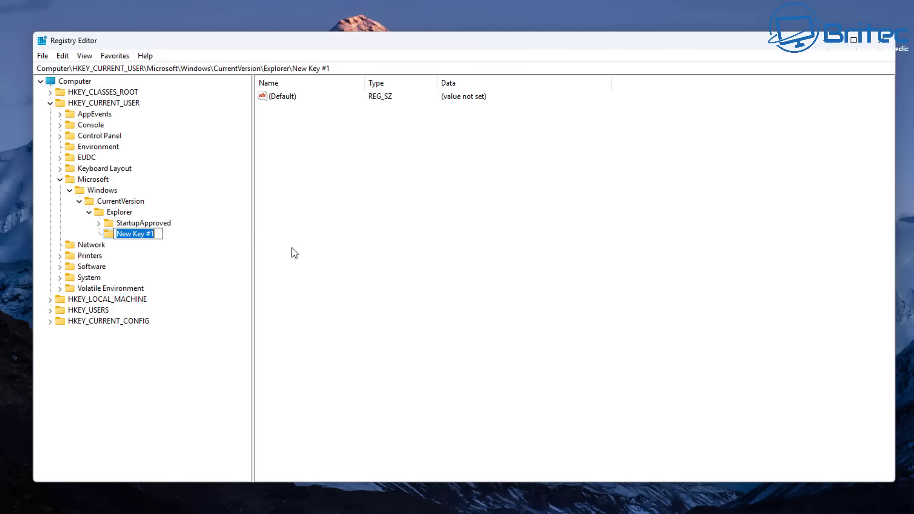
text(Adva)
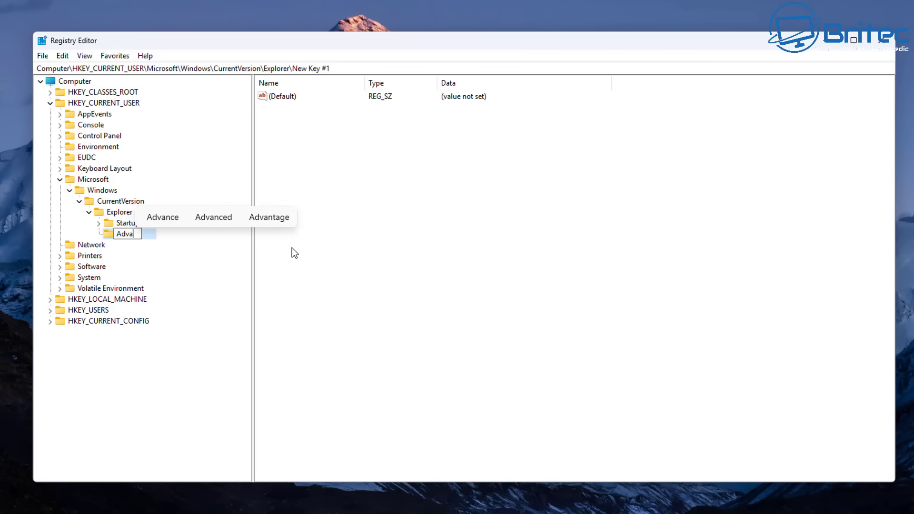
text(nced)
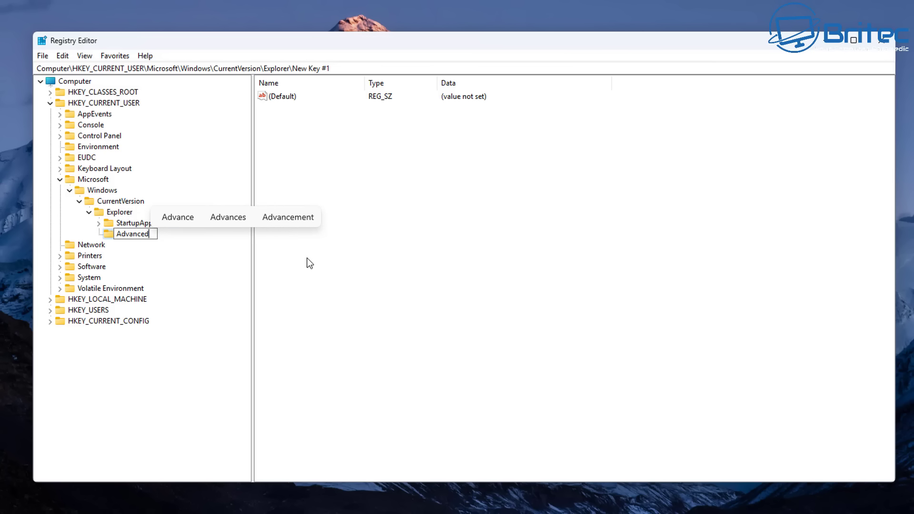
click(307, 258)
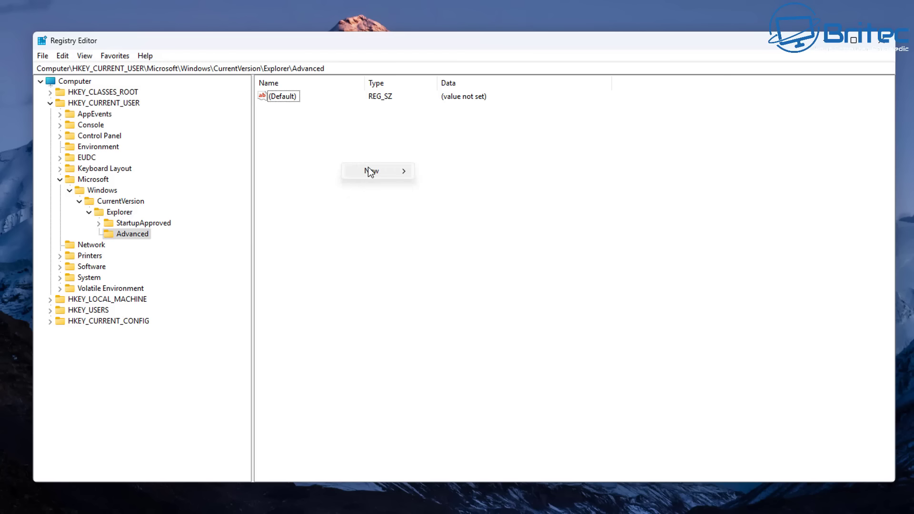
Add a DWORD (32-bit) value named ShowCopilotButton to the Advanced key.
mouse_move(368, 167)
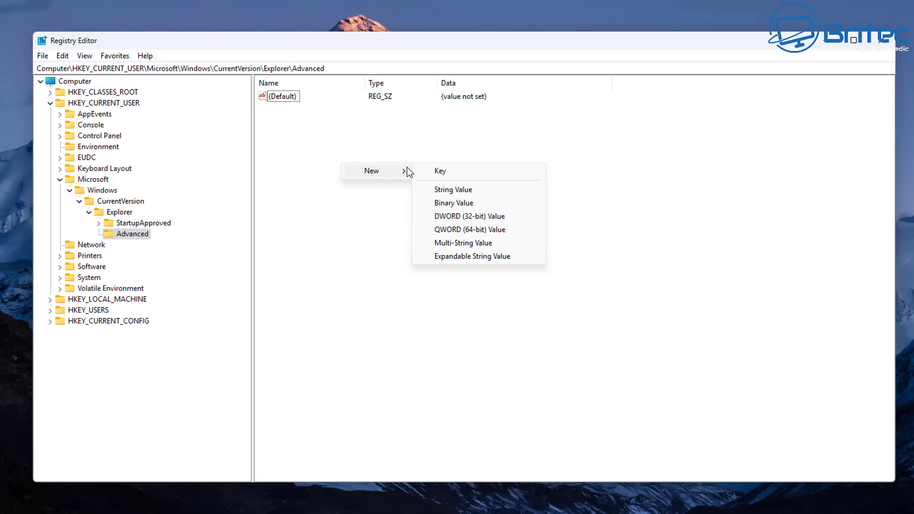
click(510, 216)
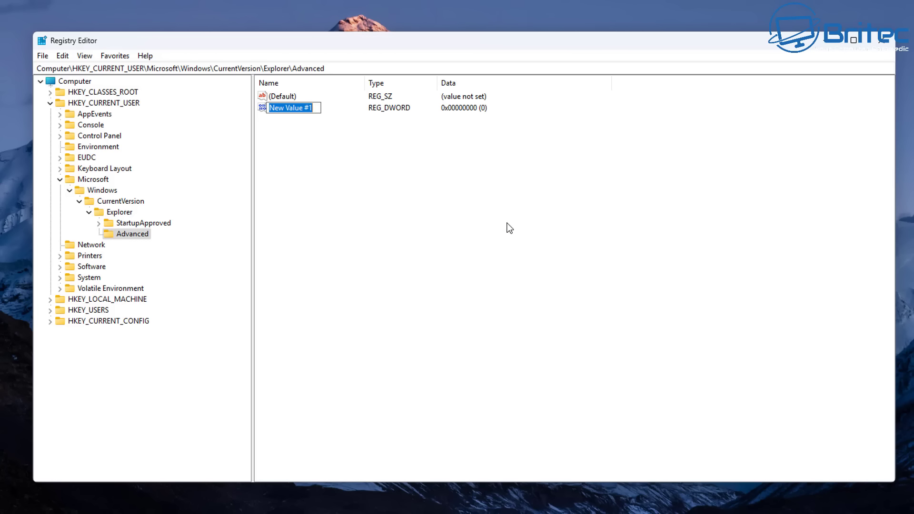
text(Sho)
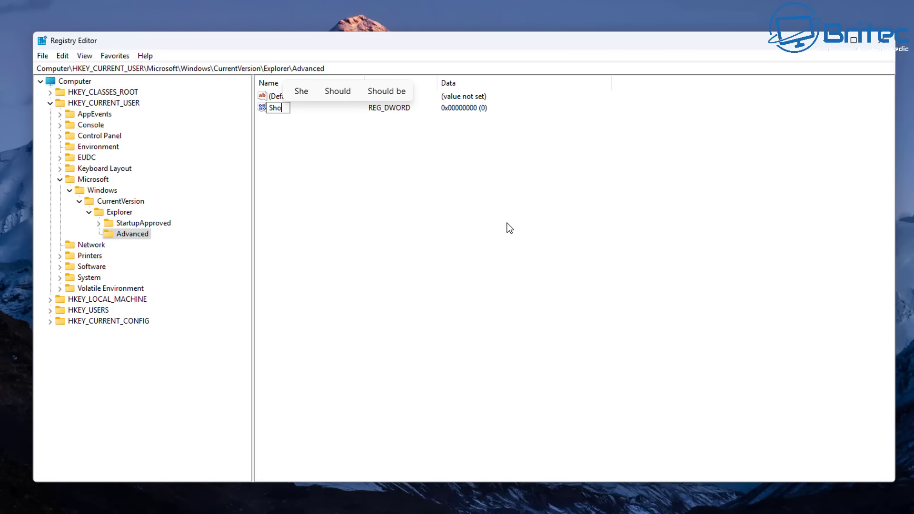
text(wCo)
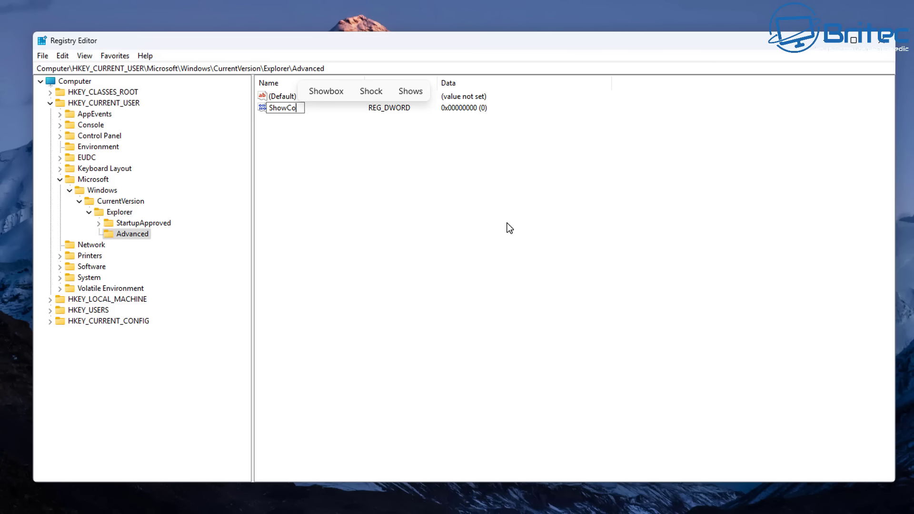
text(pi)
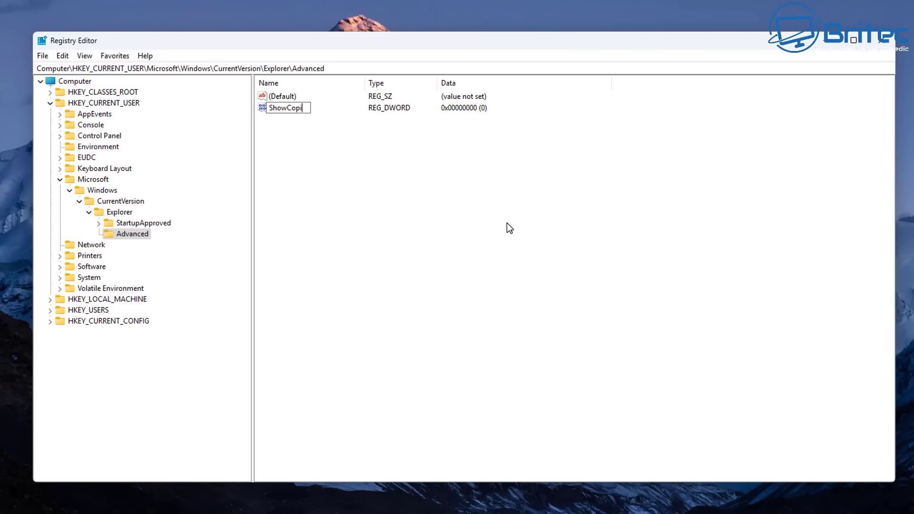
text(lotButton)
key(Return)
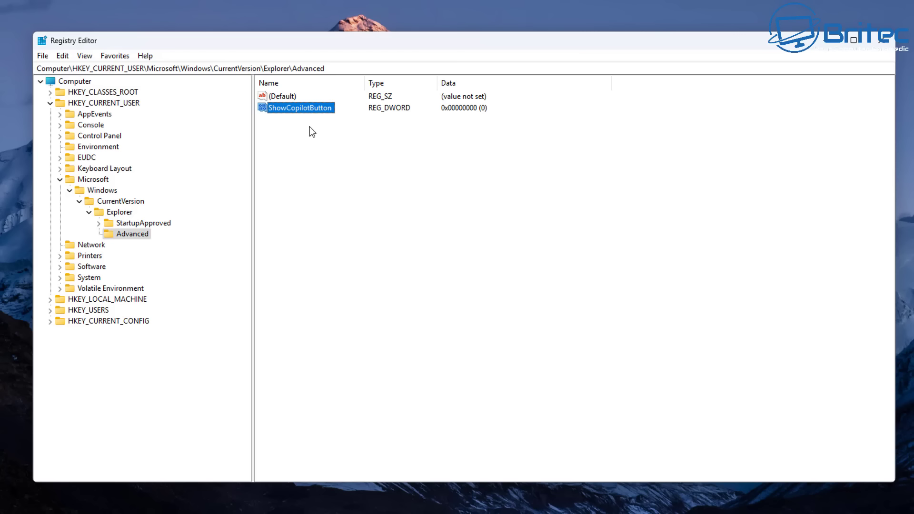
Open the ShowCopilotButton value for editing and save it with value data 0.
double_click(312, 107)
drag(190, 102, 400, 141)
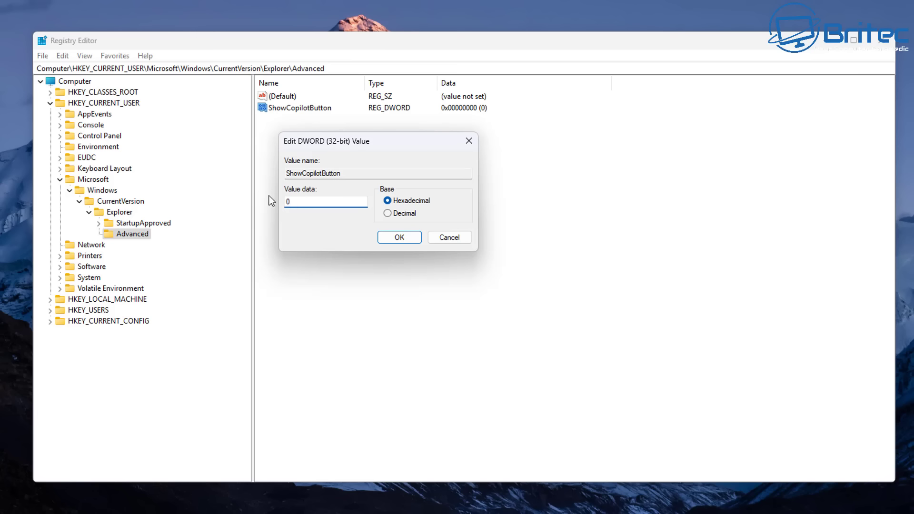
click(408, 241)
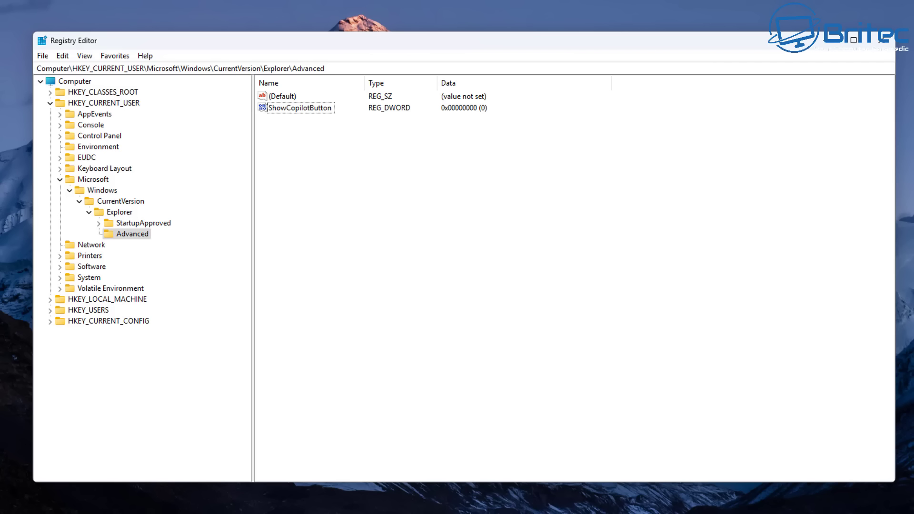
Collapse the Explorer, CurrentVersion, Windows and Microsoft keys and the HKEY_CURRENT_USER branch, and close the Registry Editor.
click(89, 212)
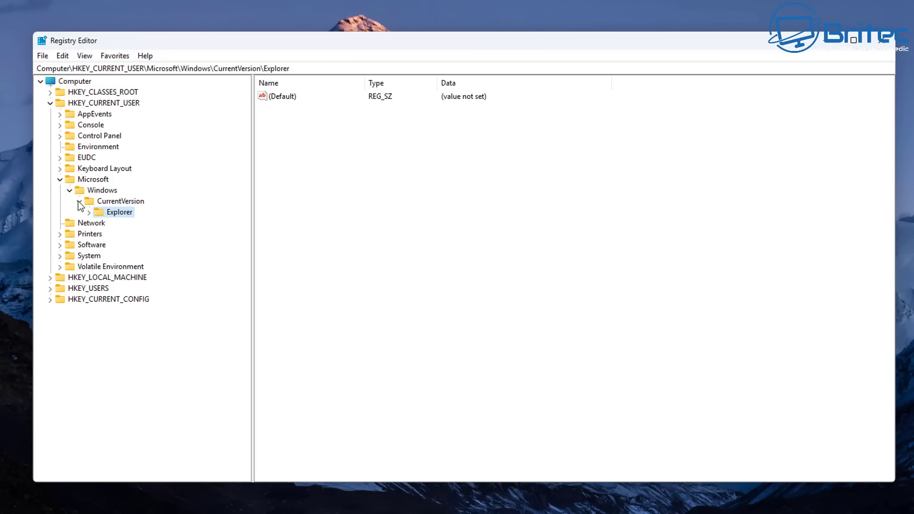
click(79, 201)
click(69, 190)
click(60, 179)
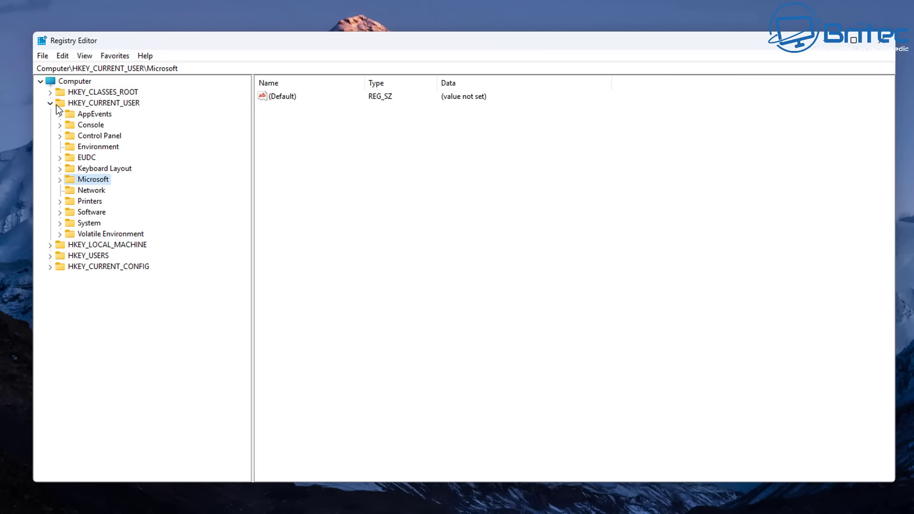
click(57, 107)
click(51, 103)
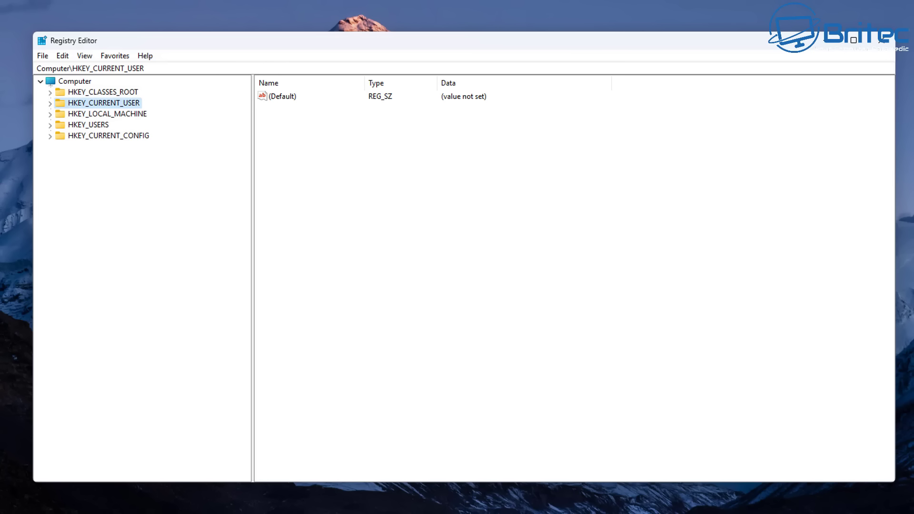
key(alt+F4)
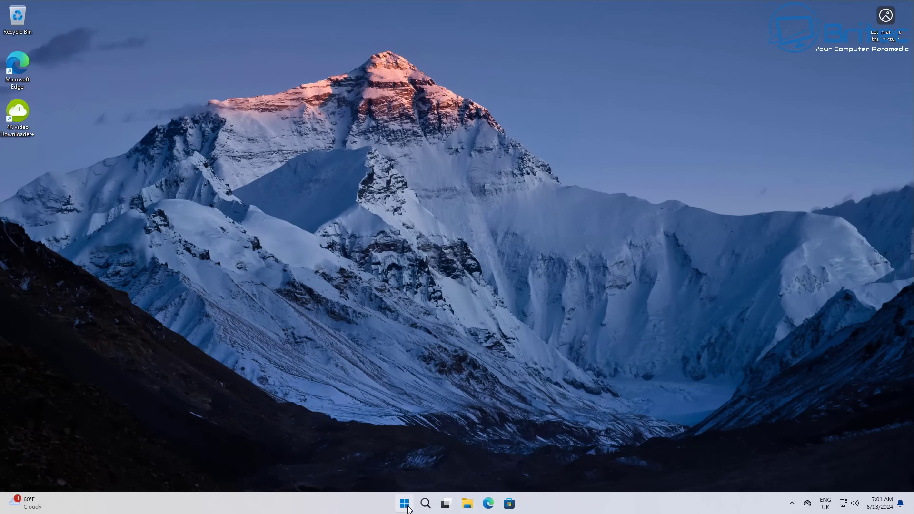
Search Windows for gpo, open the Local Group Policy Editor, maximize it and widen its policy tree.
click(404, 504)
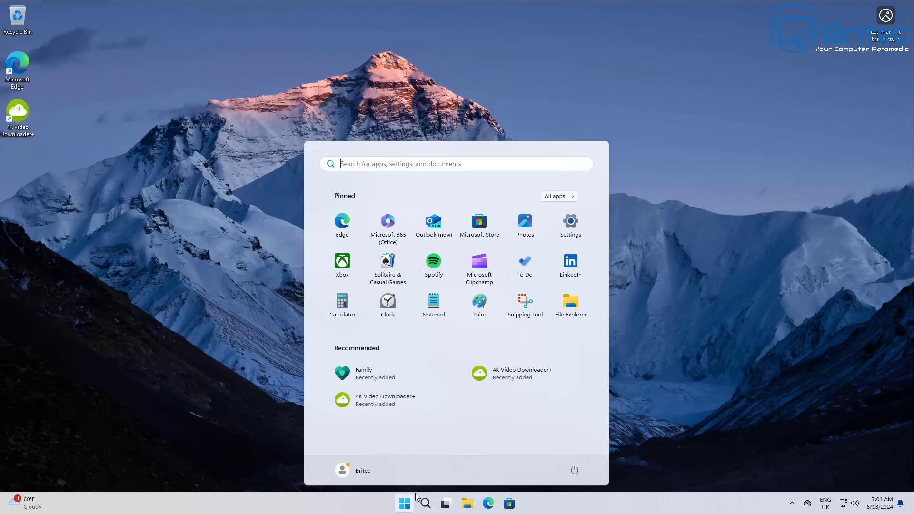
text(gpo)
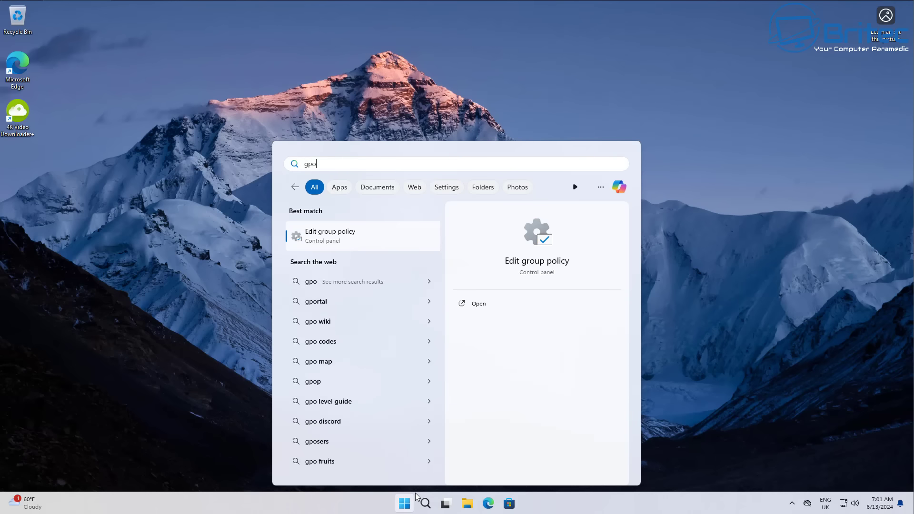
click(345, 244)
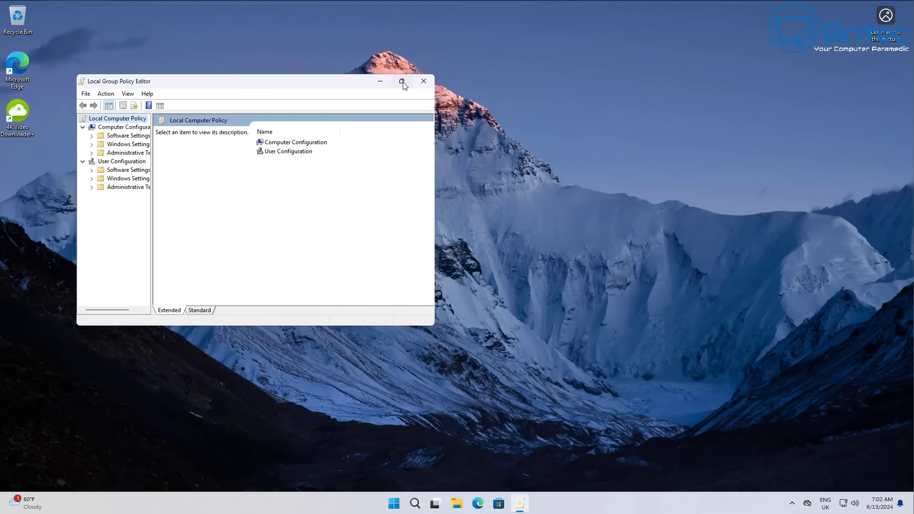
click(401, 81)
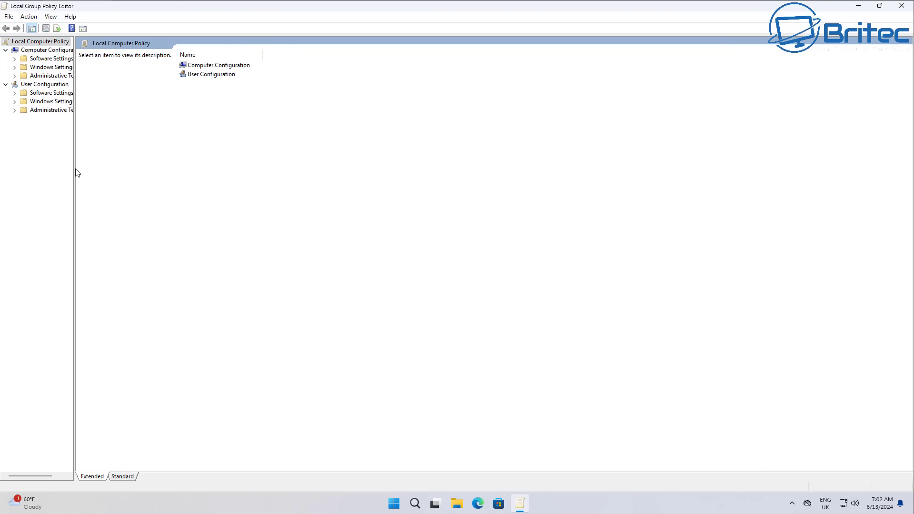
drag(75, 172, 183, 177)
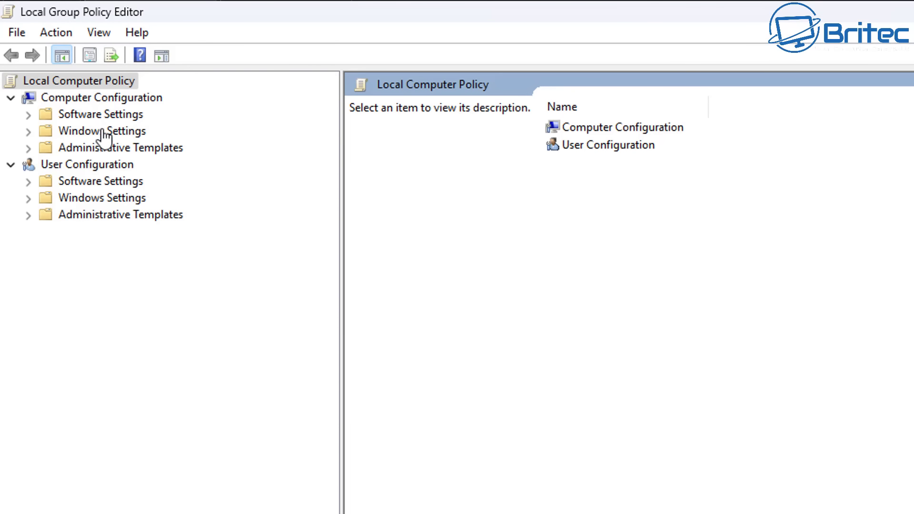
Open the Windows Copilot folder in User Configuration > Administrative Templates > Windows Components.
click(86, 166)
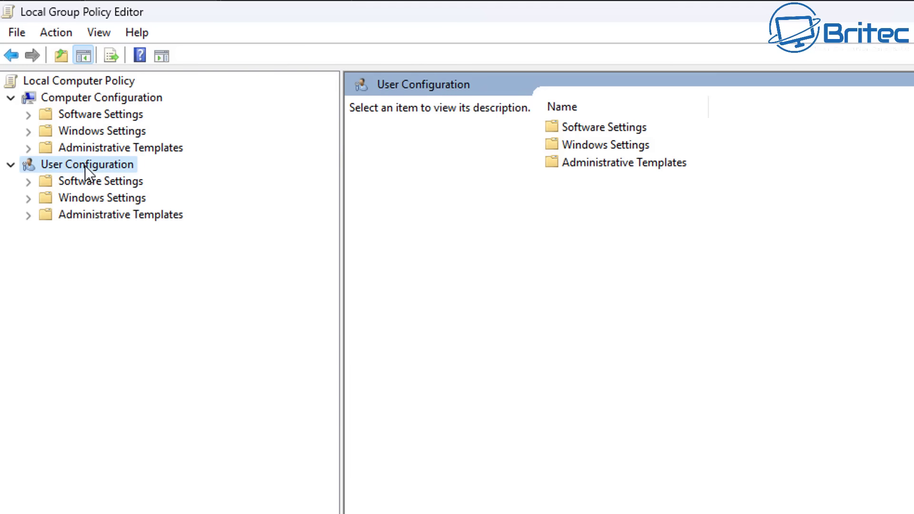
click(109, 216)
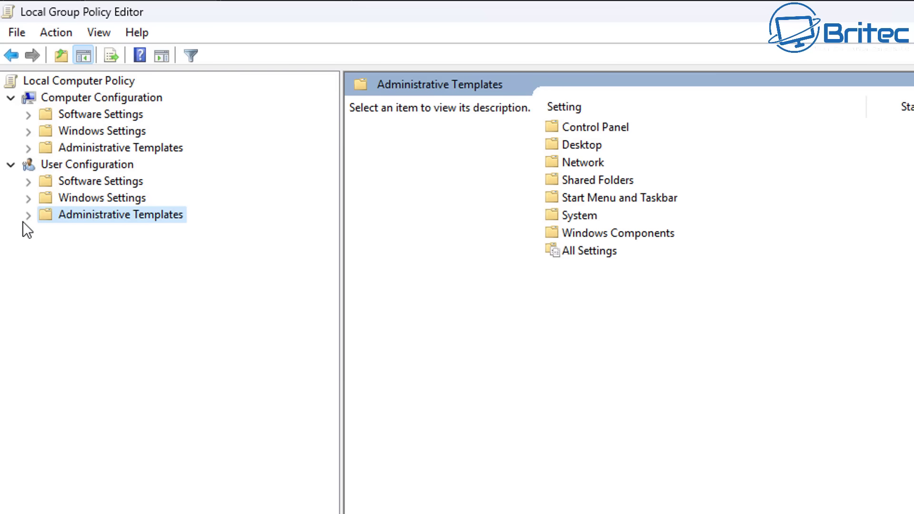
click(28, 216)
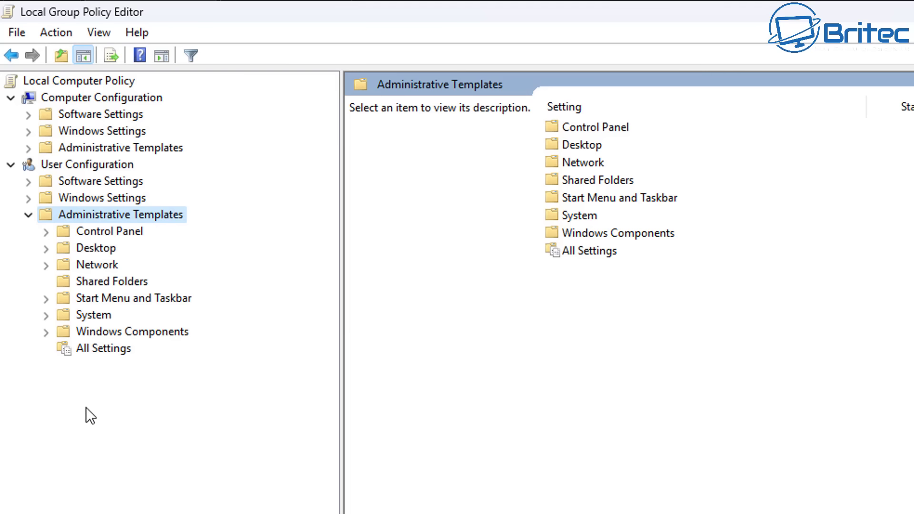
click(121, 334)
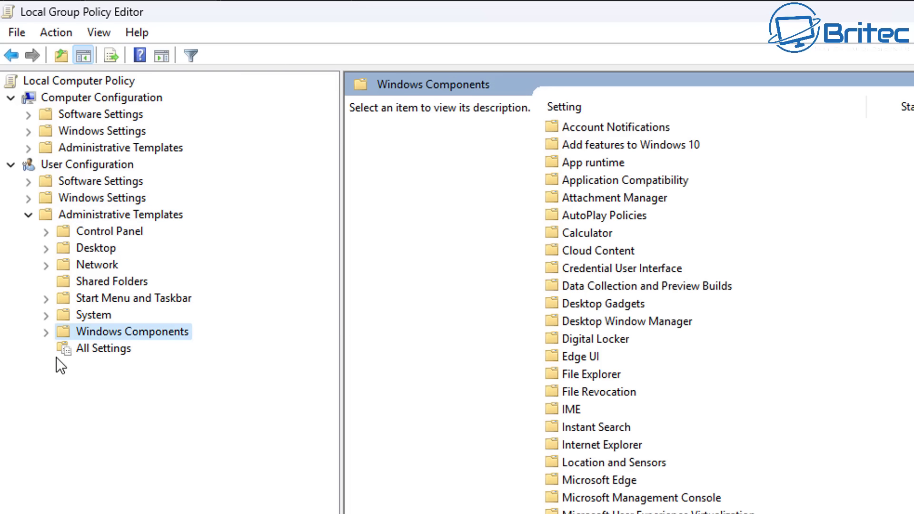
click(46, 332)
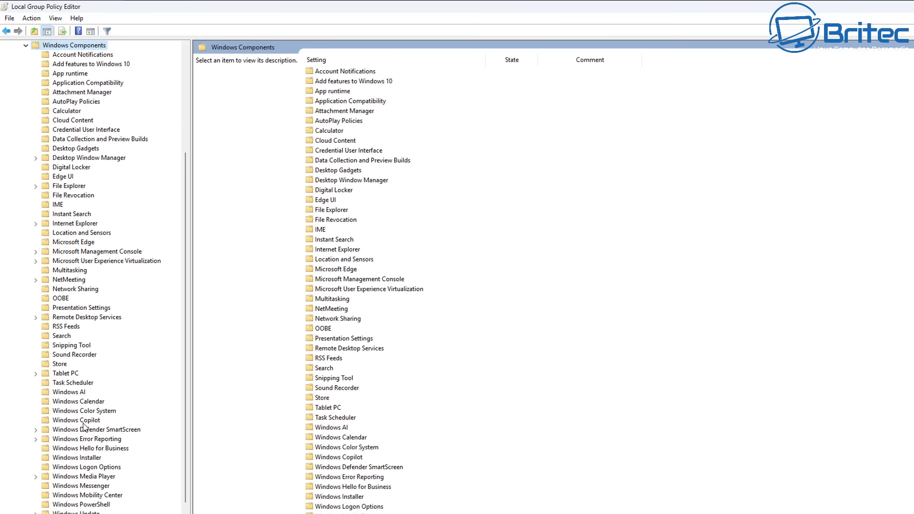
click(77, 421)
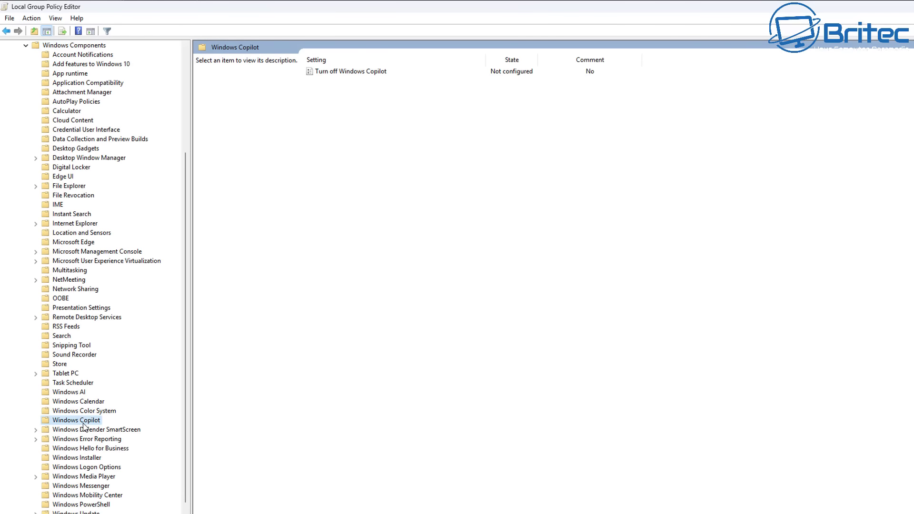
Set the Turn off Windows Copilot policy to Enabled, apply it and close its settings.
click(368, 72)
double_click(367, 73)
drag(230, 26, 520, 104)
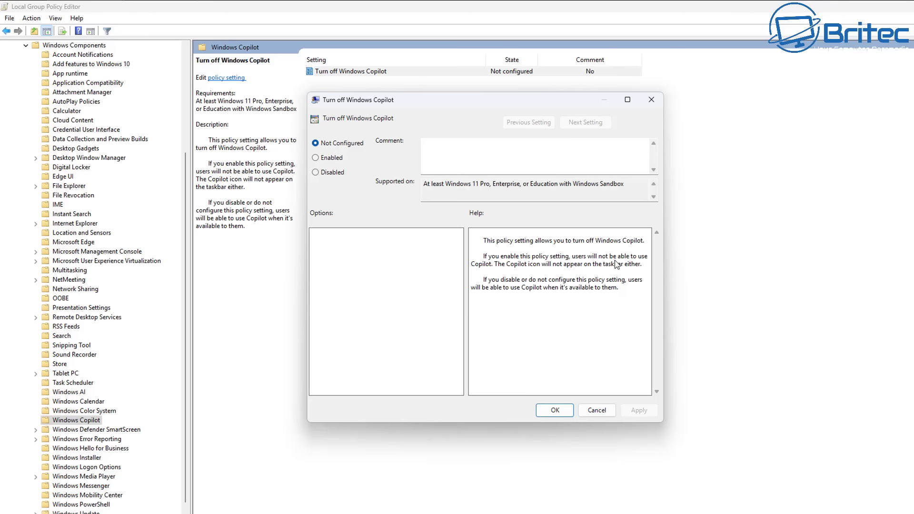
click(323, 158)
click(639, 410)
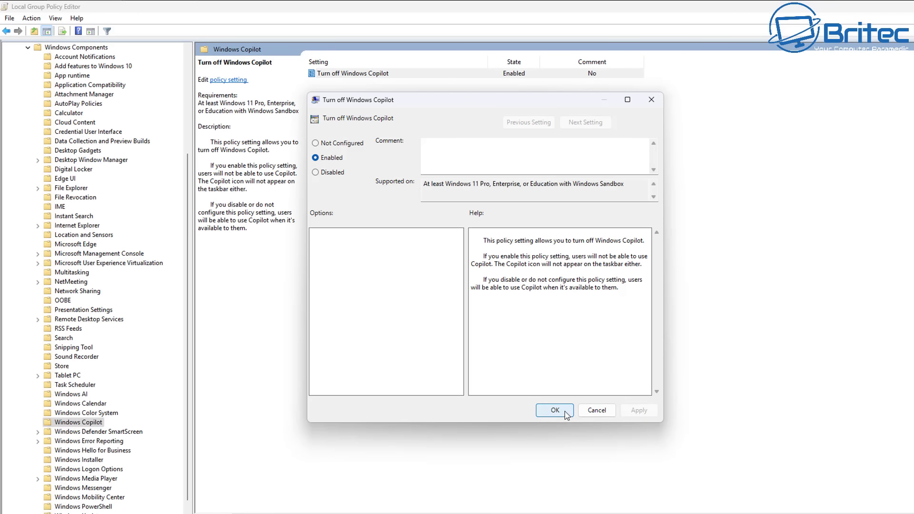
click(555, 410)
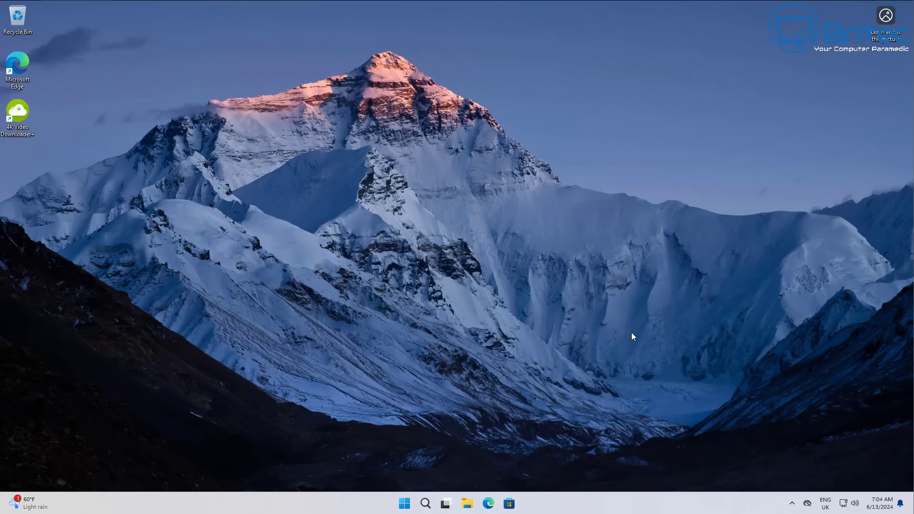